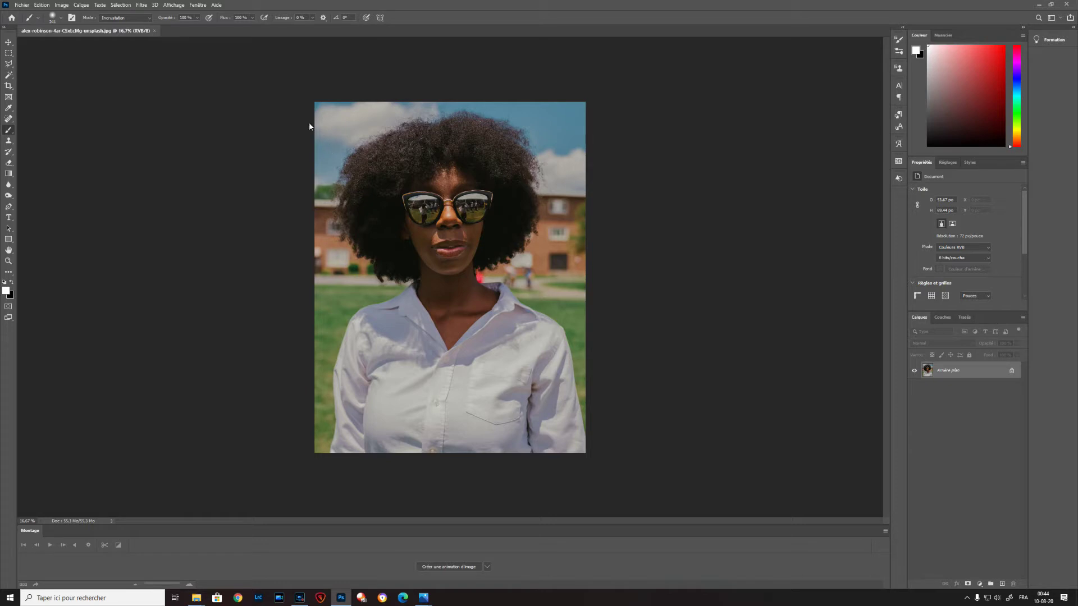
Step: Select the woman automatically with the Subject selection (Sujet) and open Select and Mask (Sélectionner et masquer) on it
{"action": "left_click", "coordinate": [121, 5]}
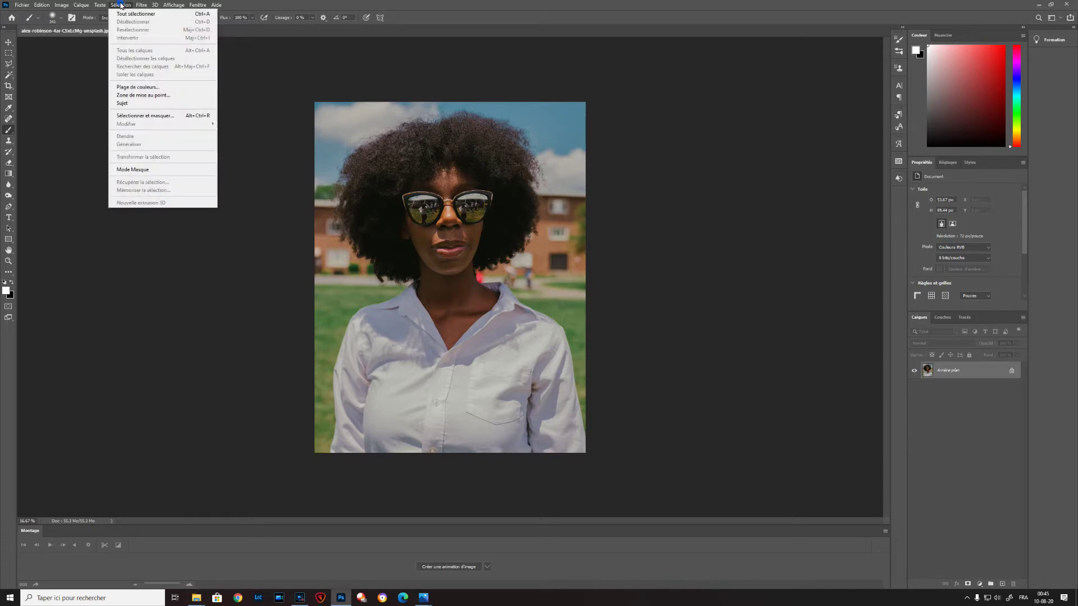
{"action": "left_click", "coordinate": [135, 104]}
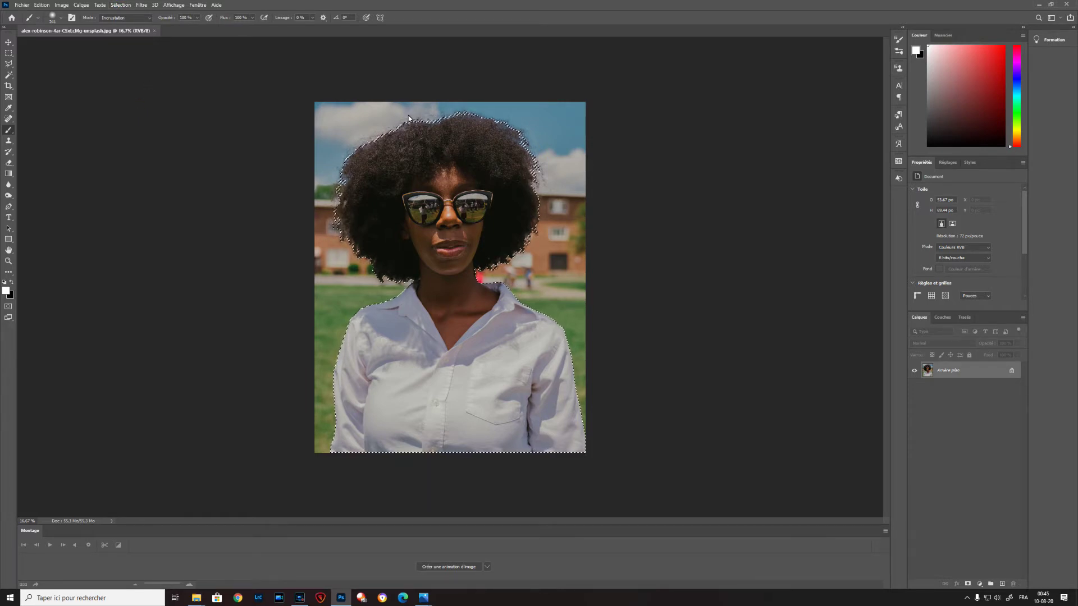
{"action": "left_click", "coordinate": [120, 5]}
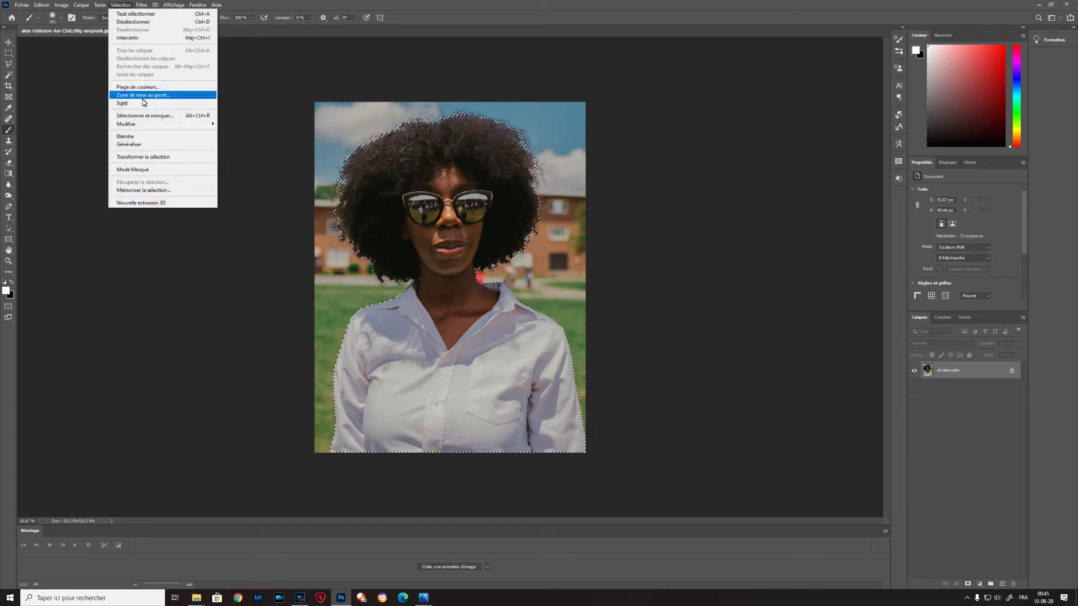
{"action": "left_click", "coordinate": [138, 116]}
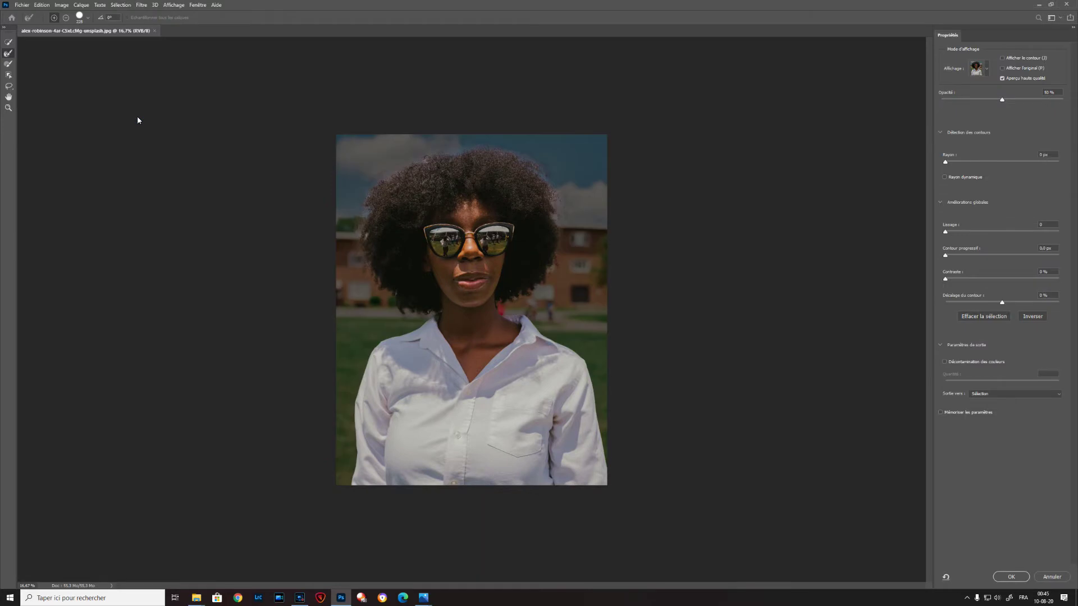
Step: Set the Select and Mask view mode to Incrustation (red overlay)
{"action": "left_click", "coordinate": [986, 70]}
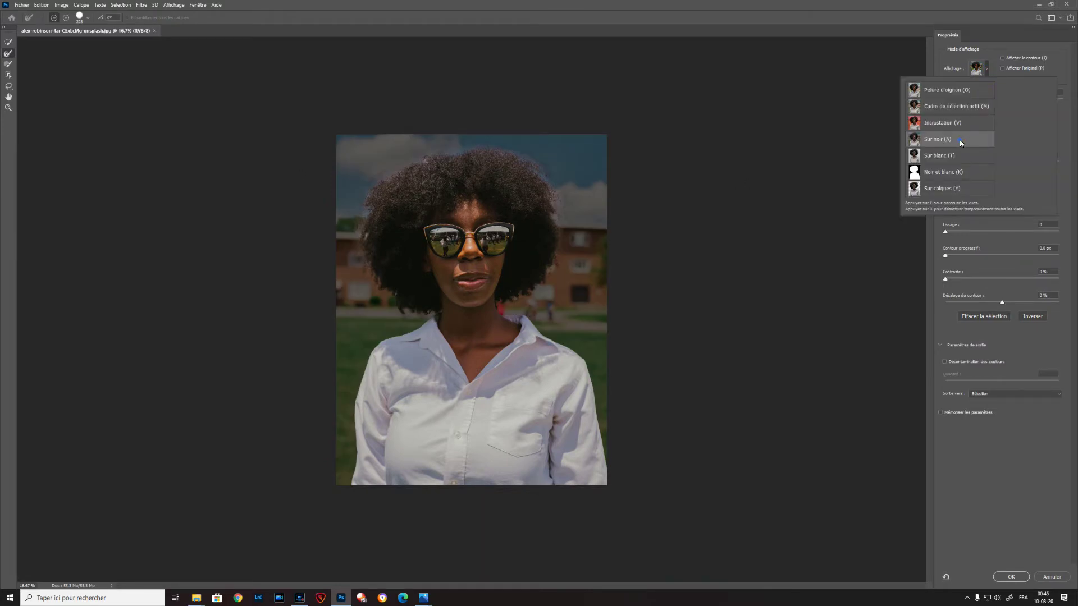
{"action": "left_click", "coordinate": [953, 124]}
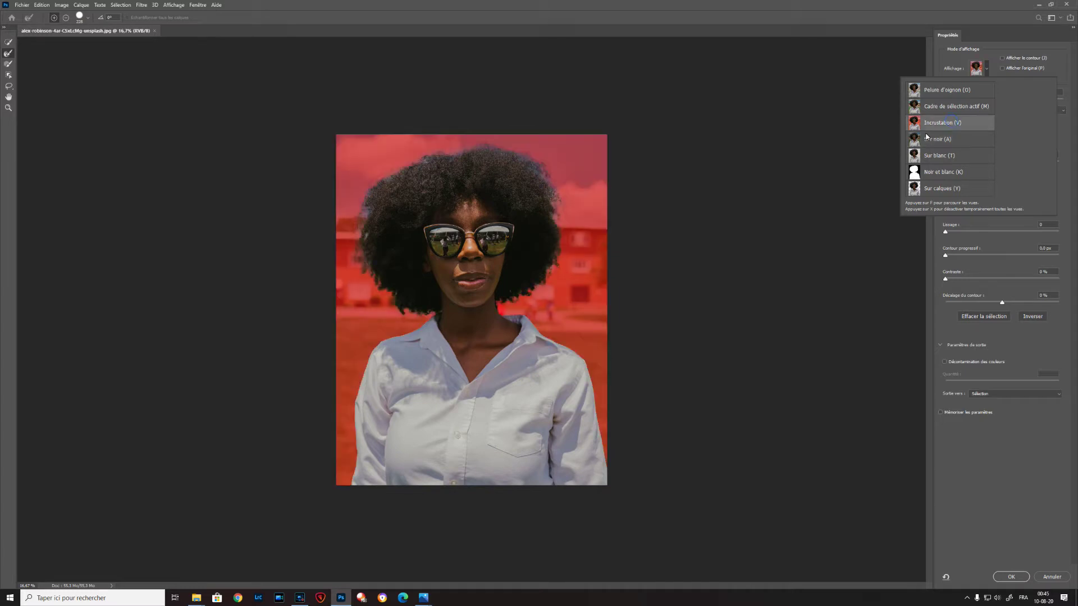
{"action": "left_click", "coordinate": [864, 153]}
Step: Refine the selection along the outline of the hair with the Refine Edge brush
{"action": "key", "text": "ctrl+plus"}
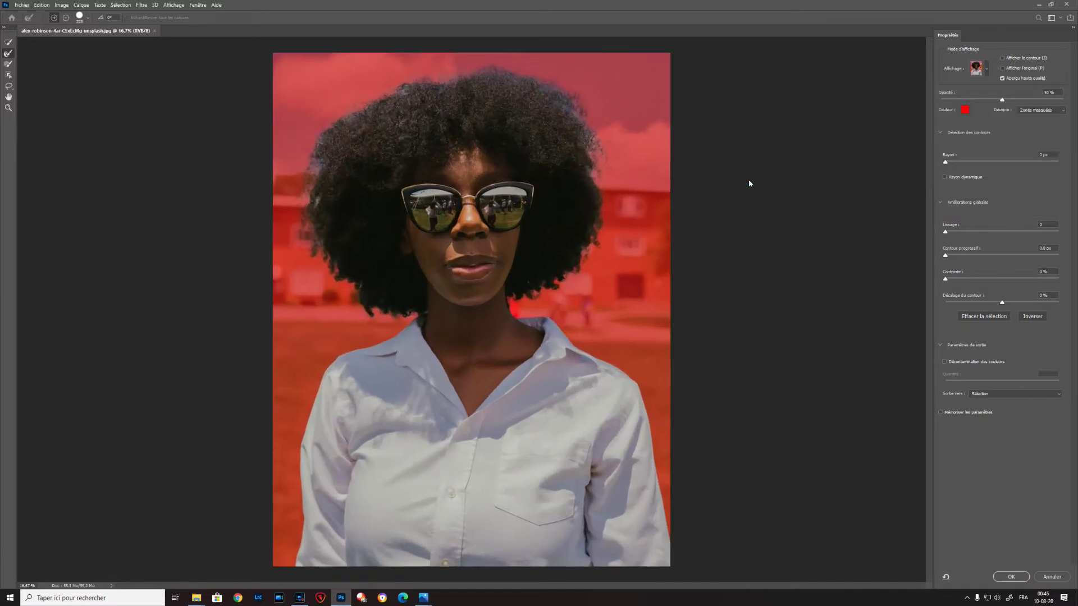
{"action": "left_click_drag", "start_coordinate": [665, 174], "coordinate": [681, 335]}
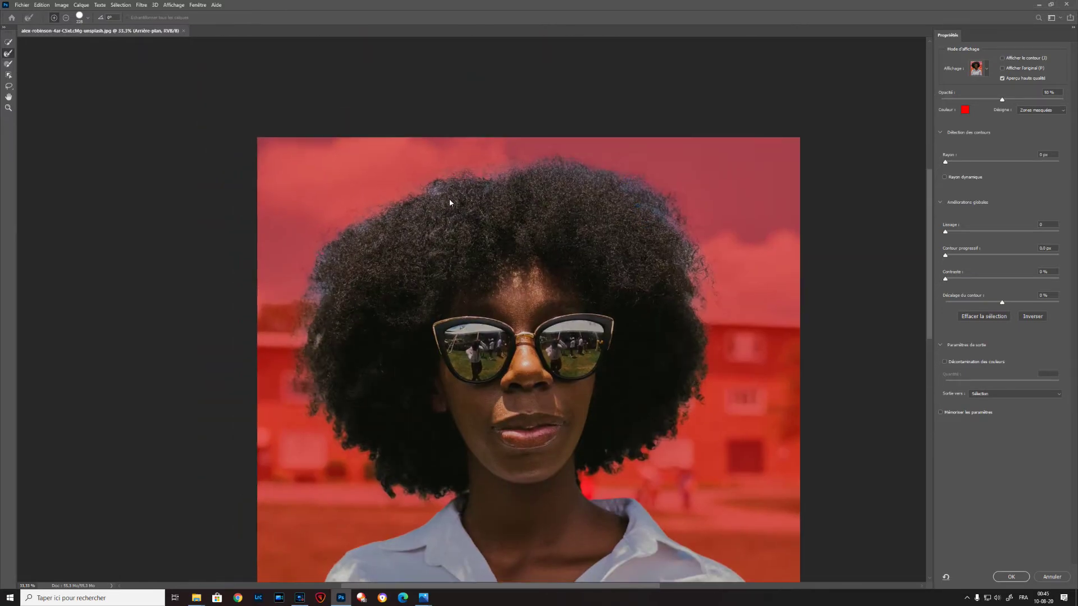
{"action": "left_click", "coordinate": [9, 63]}
{"action": "left_click", "coordinate": [7, 54]}
{"action": "left_click", "coordinate": [412, 233]}
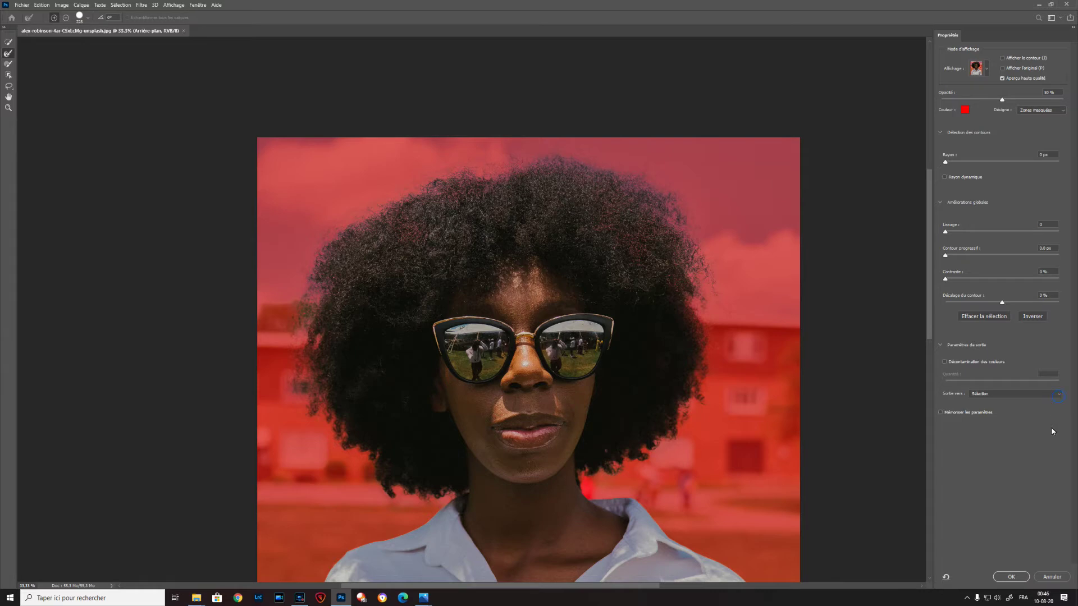
Step: Output the refined selection to a new layer with a layer mask (Nouveau calque avec masque de fusion)
{"action": "left_click", "coordinate": [1047, 395]}
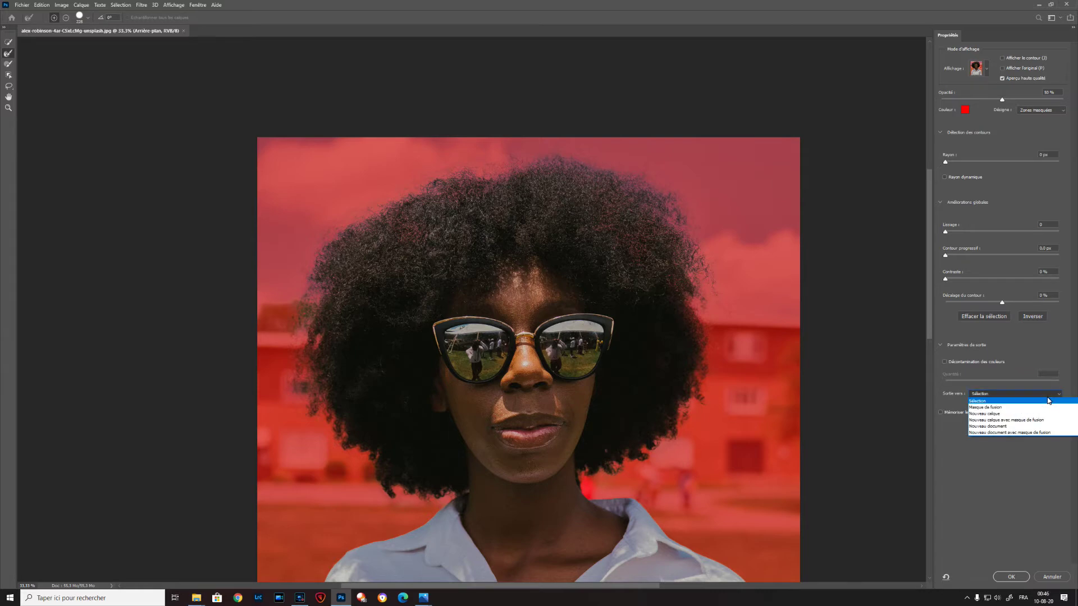
{"action": "left_click", "coordinate": [1038, 421]}
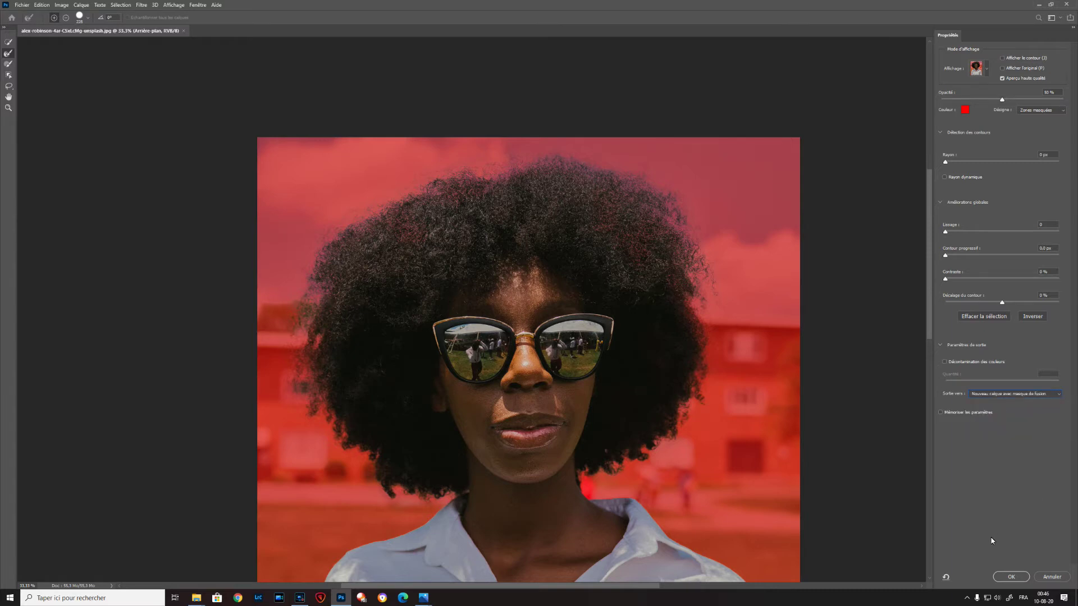
{"action": "left_click", "coordinate": [1010, 576]}
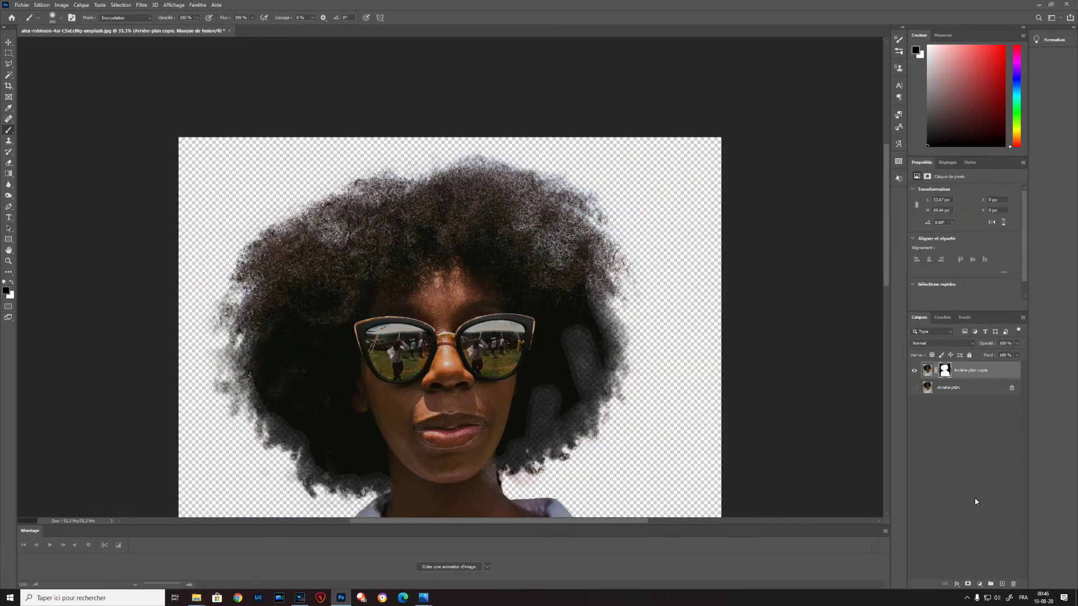
Step: Add a solid colour fill layer in dark blue #332f8b between the original photo layer and the cutout
{"action": "left_click", "coordinate": [947, 389]}
{"action": "left_click", "coordinate": [979, 583]}
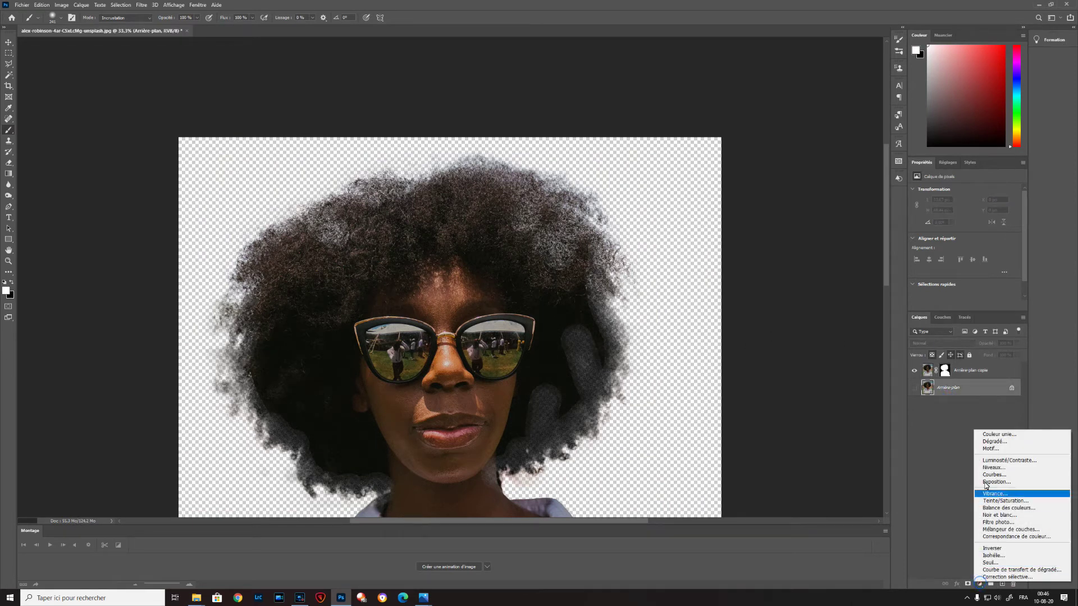
{"action": "left_click", "coordinate": [998, 435]}
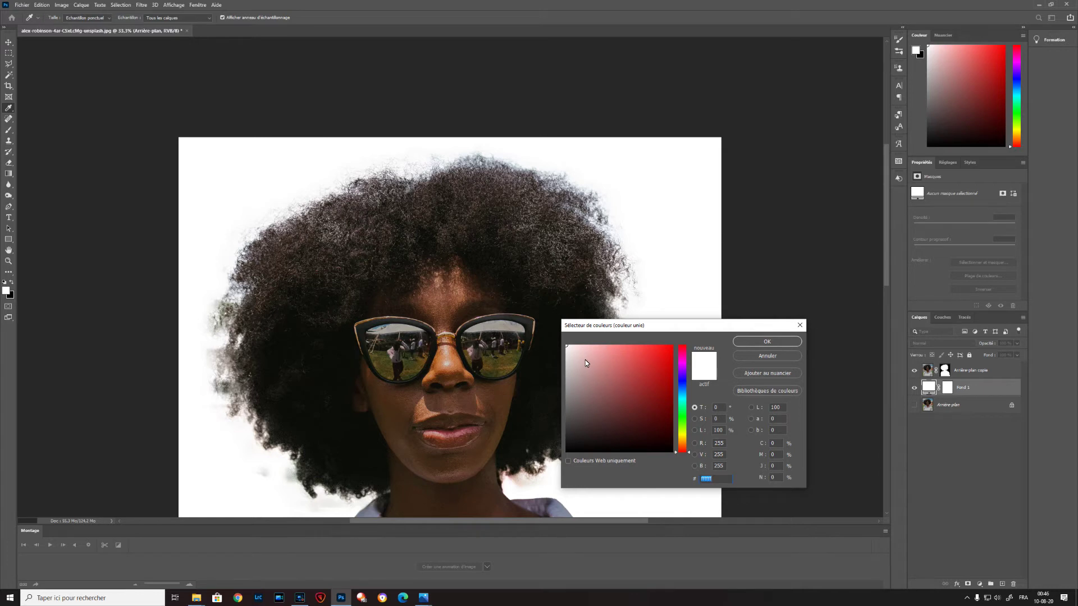
{"action": "left_click", "coordinate": [631, 354]}
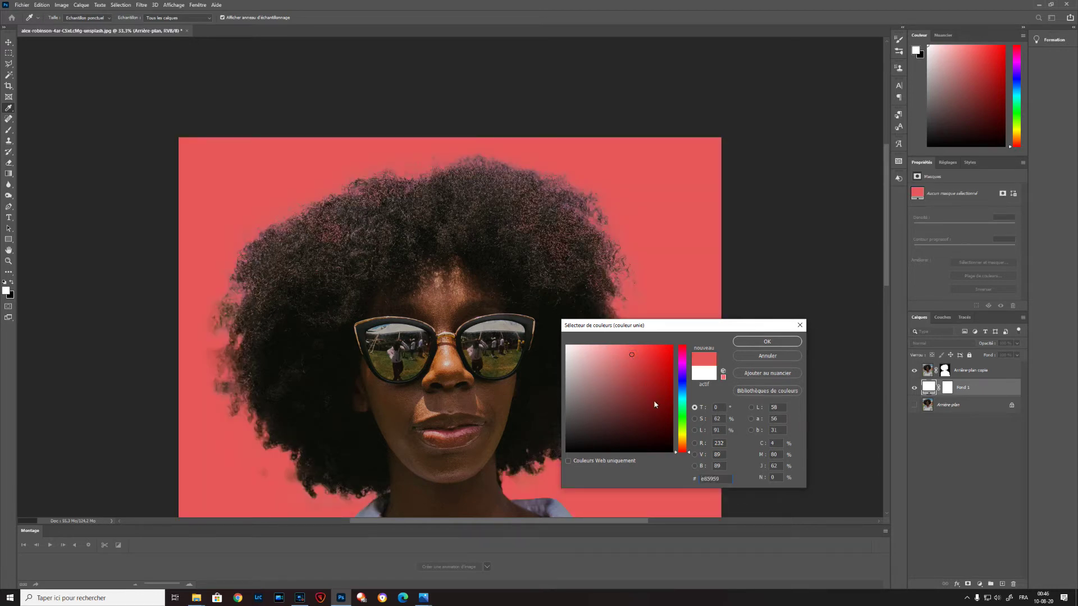
{"action": "left_click", "coordinate": [682, 380]}
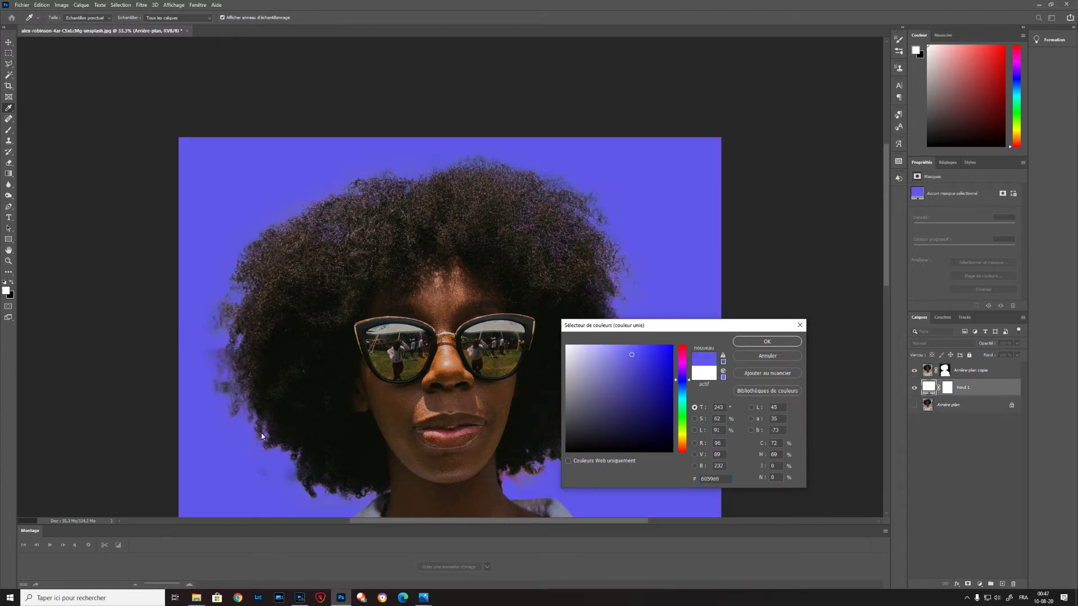
{"action": "left_click", "coordinate": [669, 443]}
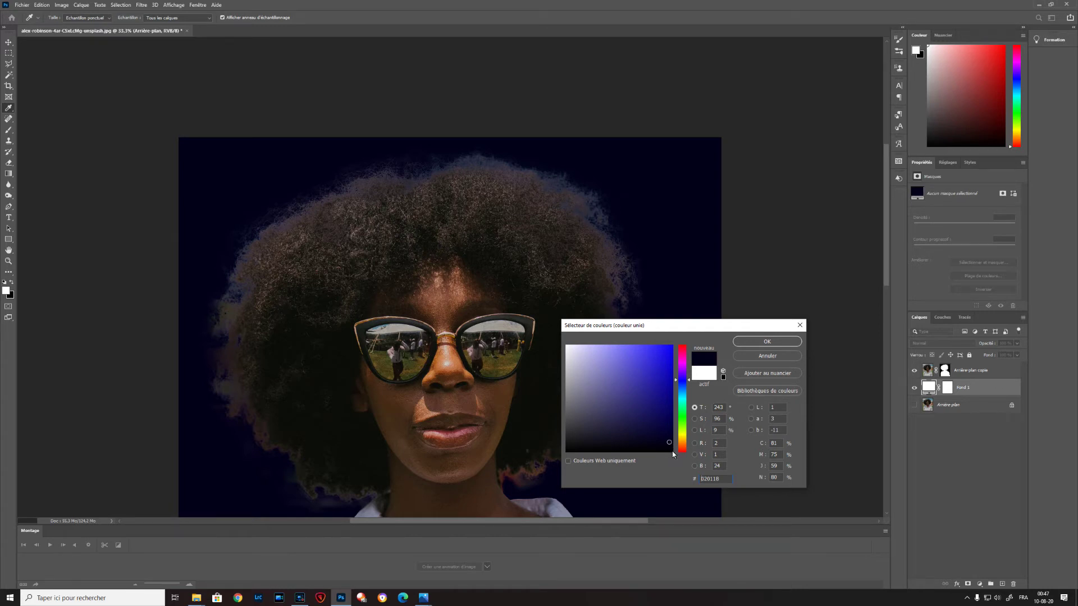
{"action": "mouse_move", "coordinate": [671, 446]}
{"action": "left_mouse_down"}
{"action": "mouse_move", "coordinate": [634, 415]}
{"action": "mouse_move", "coordinate": [626, 385]}
{"action": "left_mouse_up"}
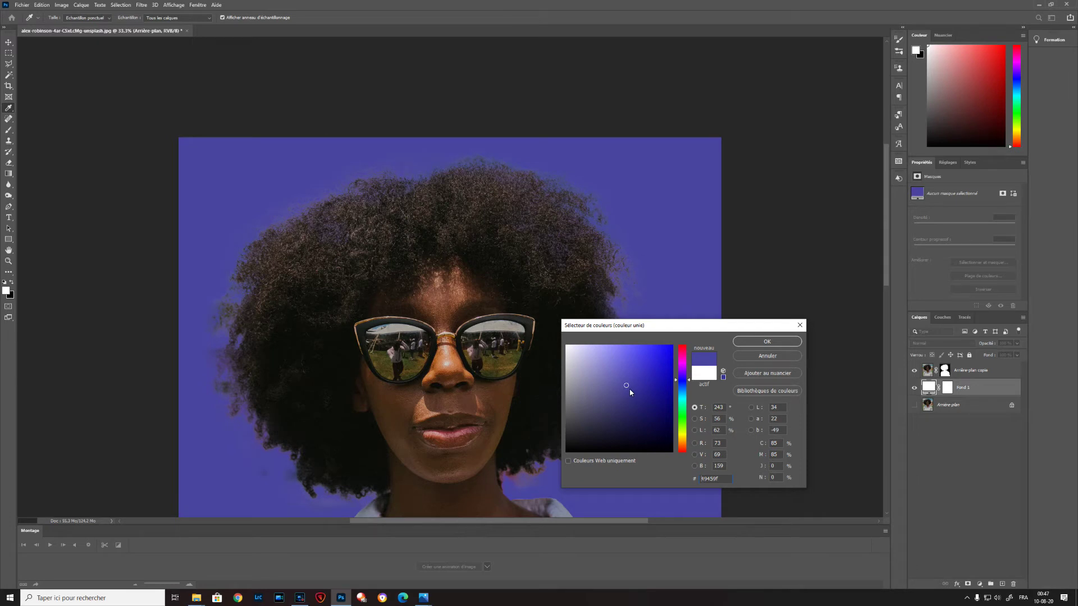
{"action": "left_click_drag", "start_coordinate": [632, 391], "coordinate": [636, 393]}
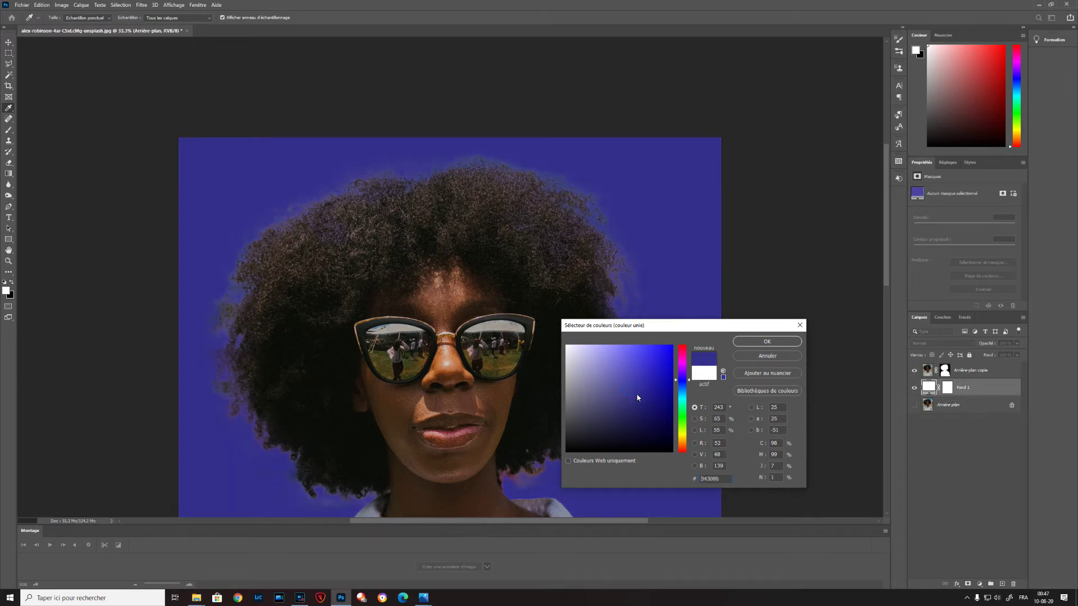
{"action": "left_click", "coordinate": [761, 342]}
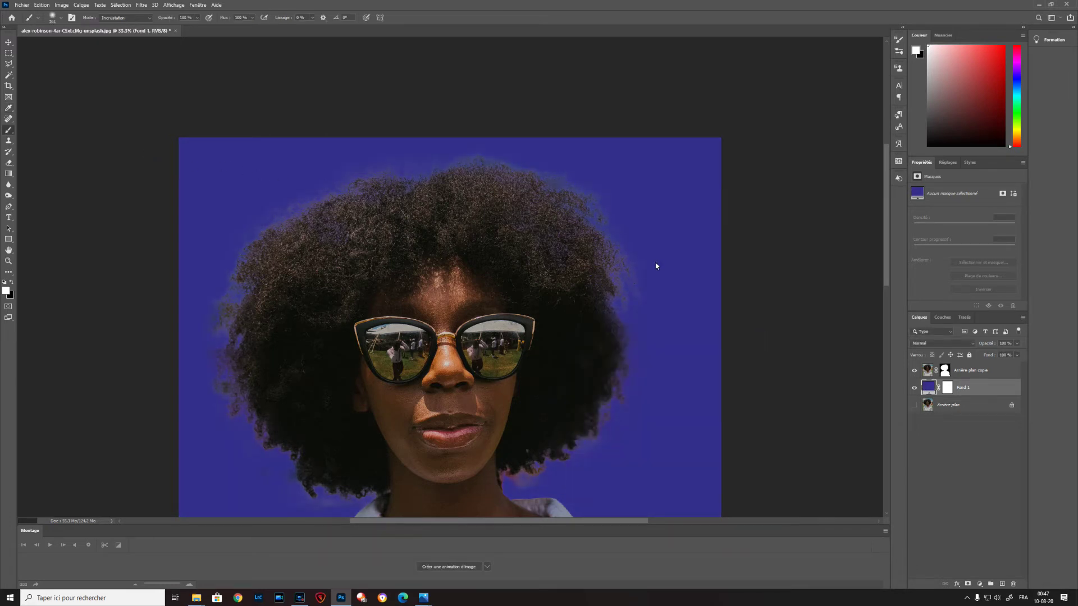
Step: Paint black on the cutout's layer mask around the hair with the Brush in Incrustation mode to remove the background halo
{"action": "left_click", "coordinate": [945, 374]}
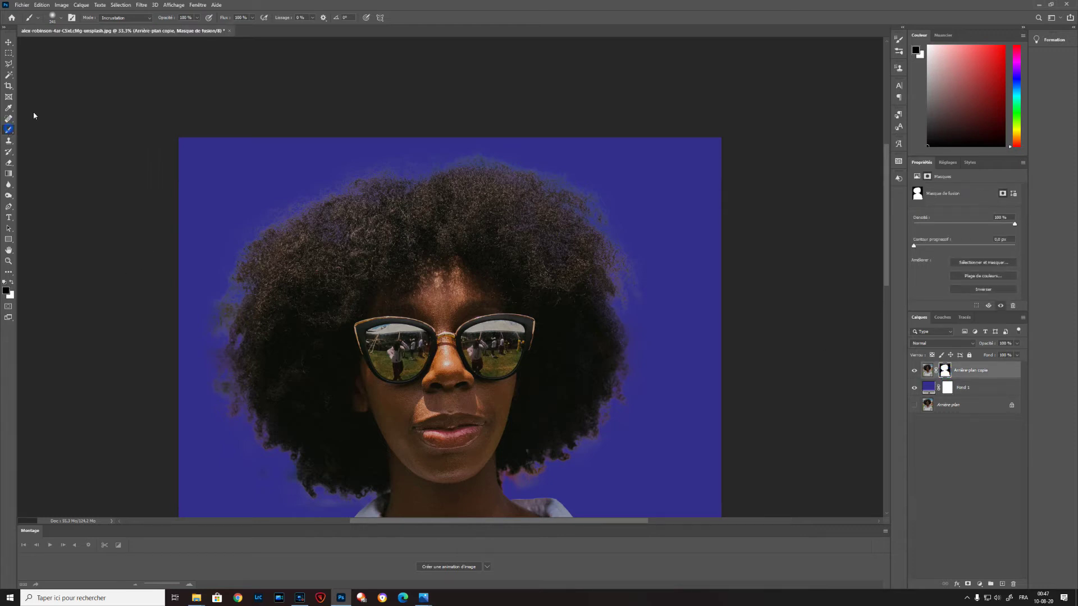
{"action": "left_click", "coordinate": [124, 16]}
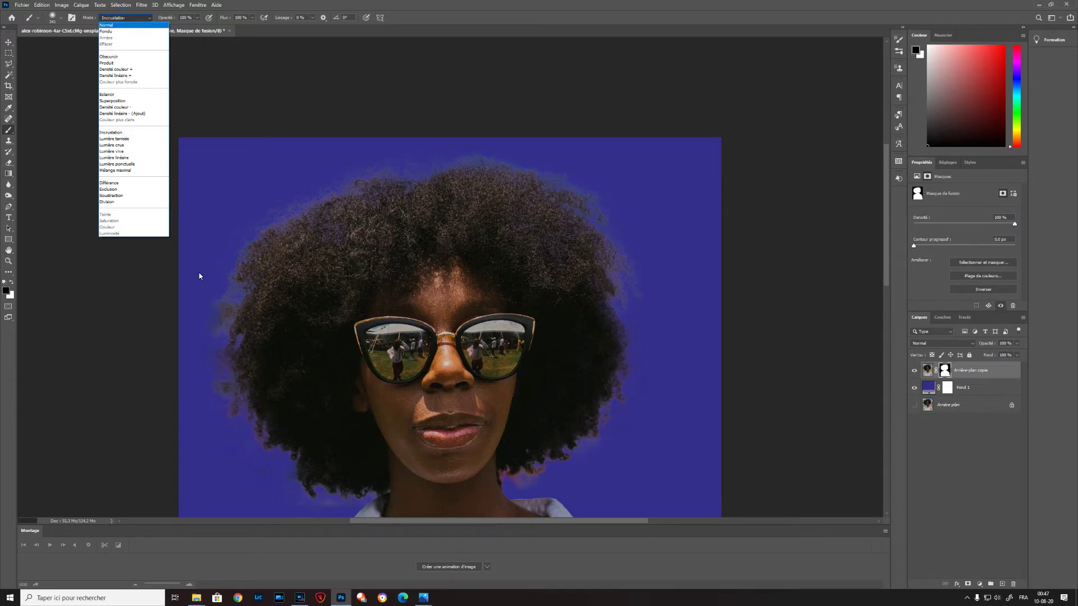
{"action": "left_click", "coordinate": [204, 221]}
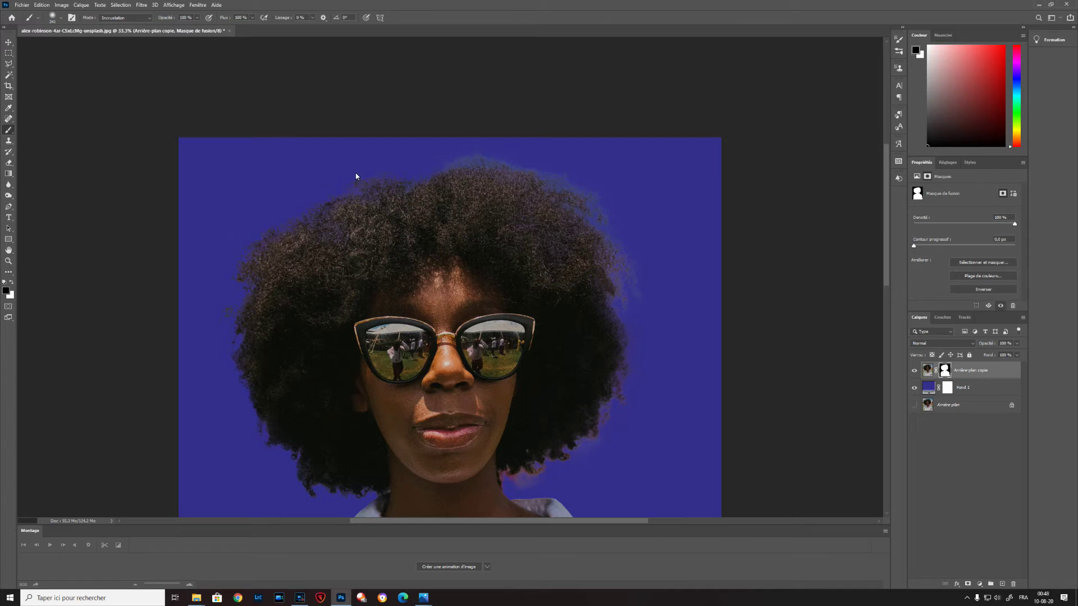
{"action": "left_click_drag", "start_coordinate": [394, 179], "coordinate": [451, 157]}
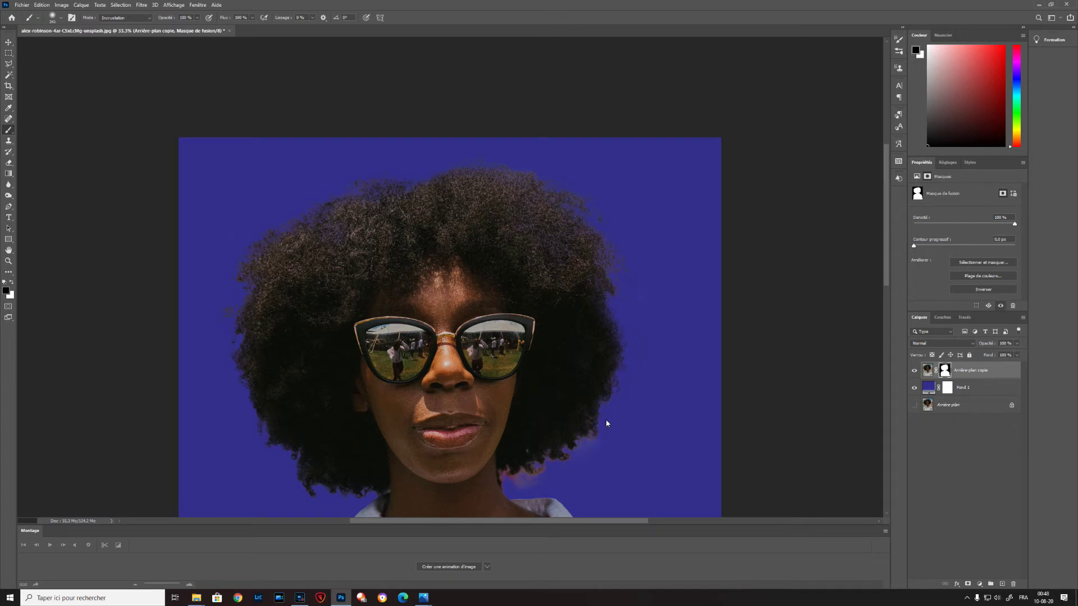
{"action": "left_click_drag", "start_coordinate": [553, 455], "coordinate": [529, 466]}
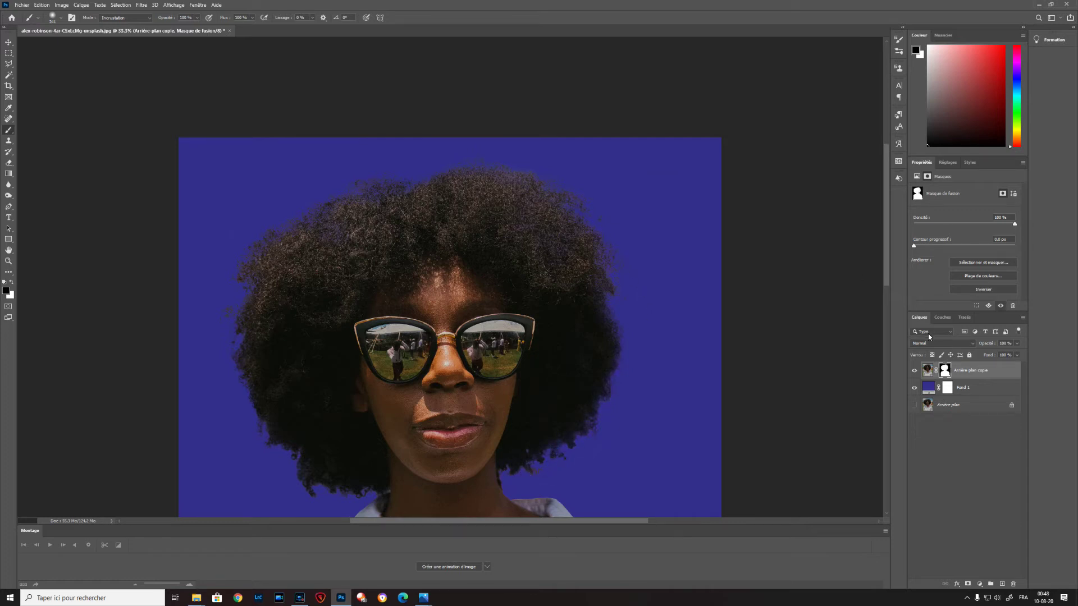
Step: Change the solid fill layer's colour to light lavender #cdcbf3
{"action": "left_click", "coordinate": [929, 391]}
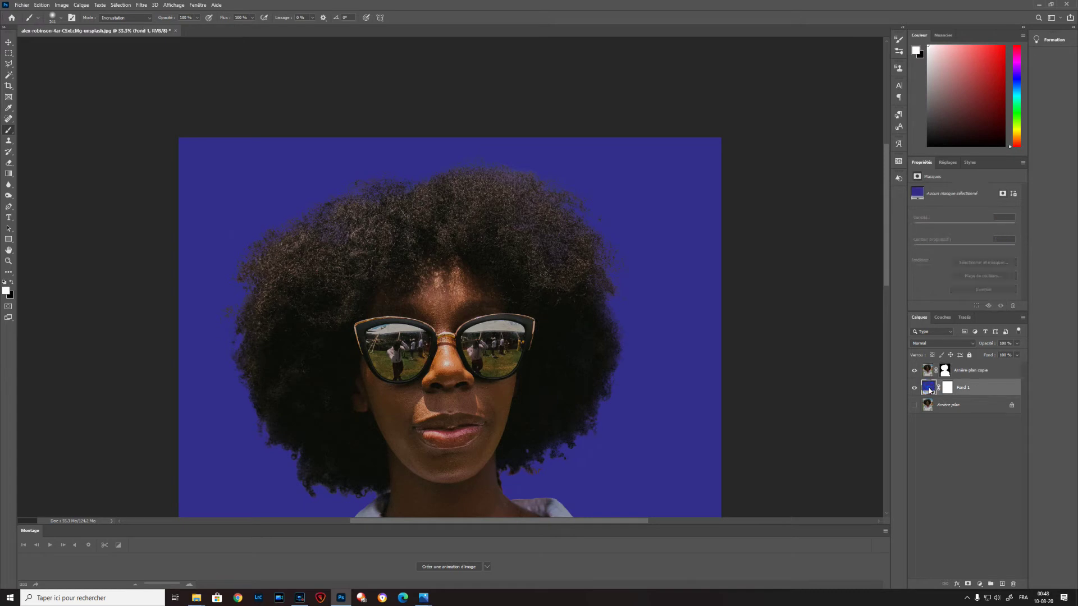
{"action": "double_click", "coordinate": [930, 391]}
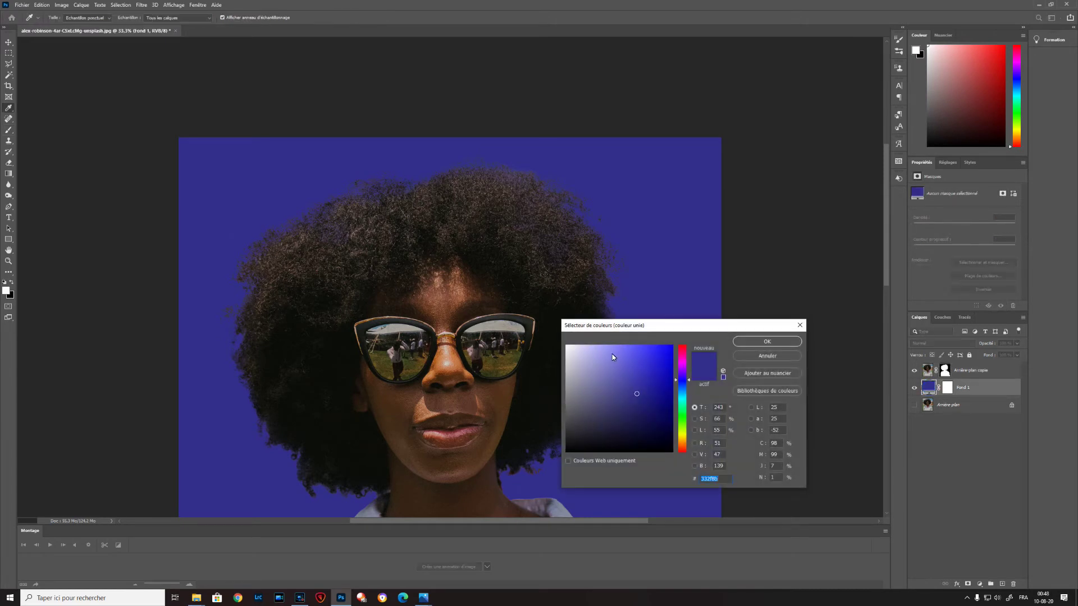
{"action": "left_click", "coordinate": [583, 350]}
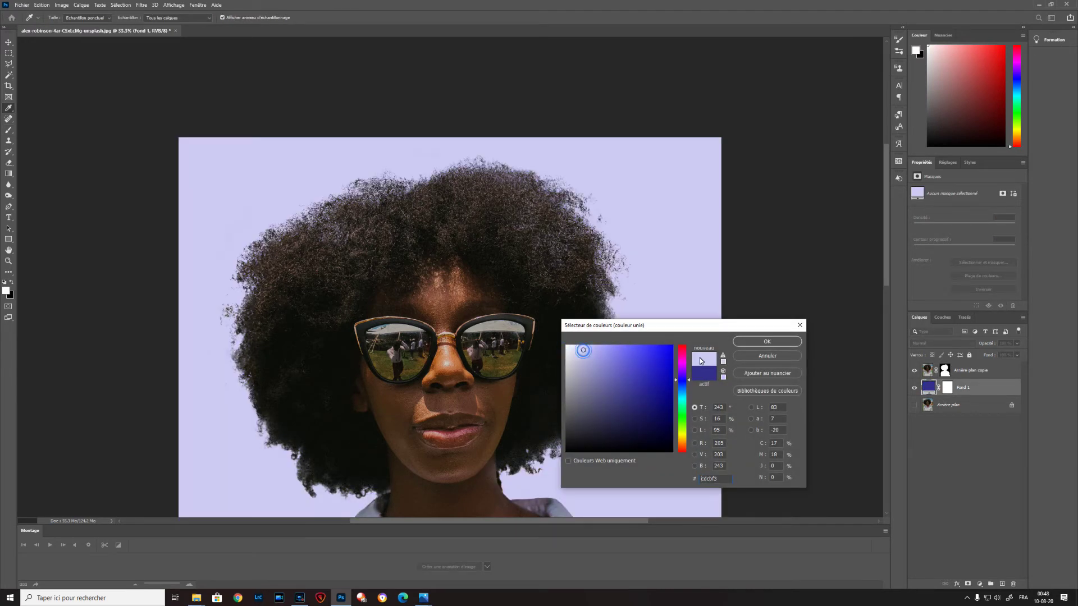
{"action": "left_click", "coordinate": [783, 343]}
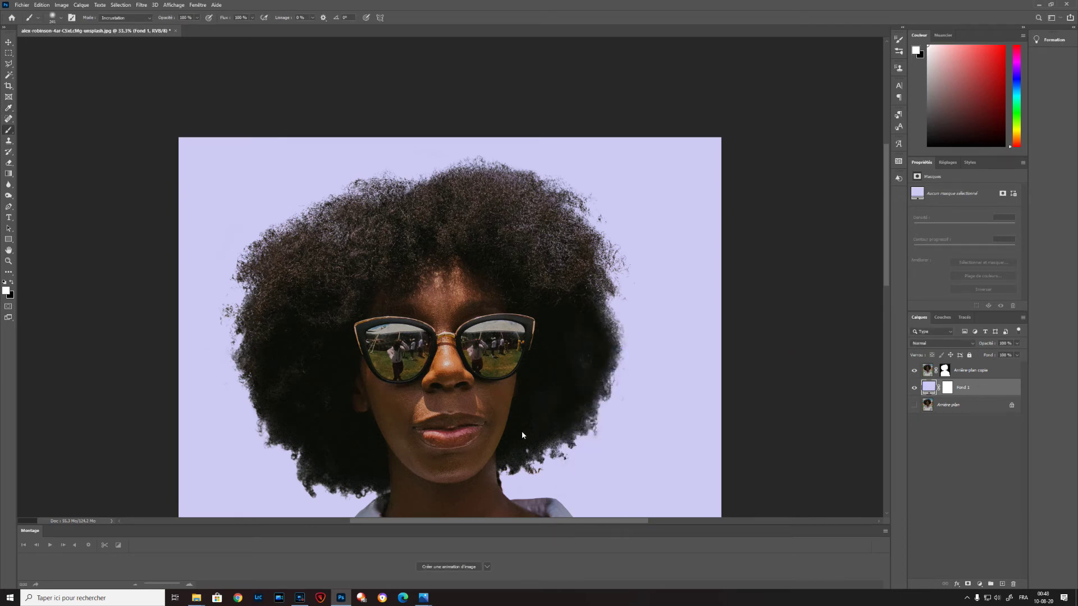
Step: Paint white on the cutout's mask inside the hair edges with the Incrustation-mode Brush to restore semi-transparent areas
{"action": "left_click", "coordinate": [12, 281]}
{"action": "left_click", "coordinate": [946, 369]}
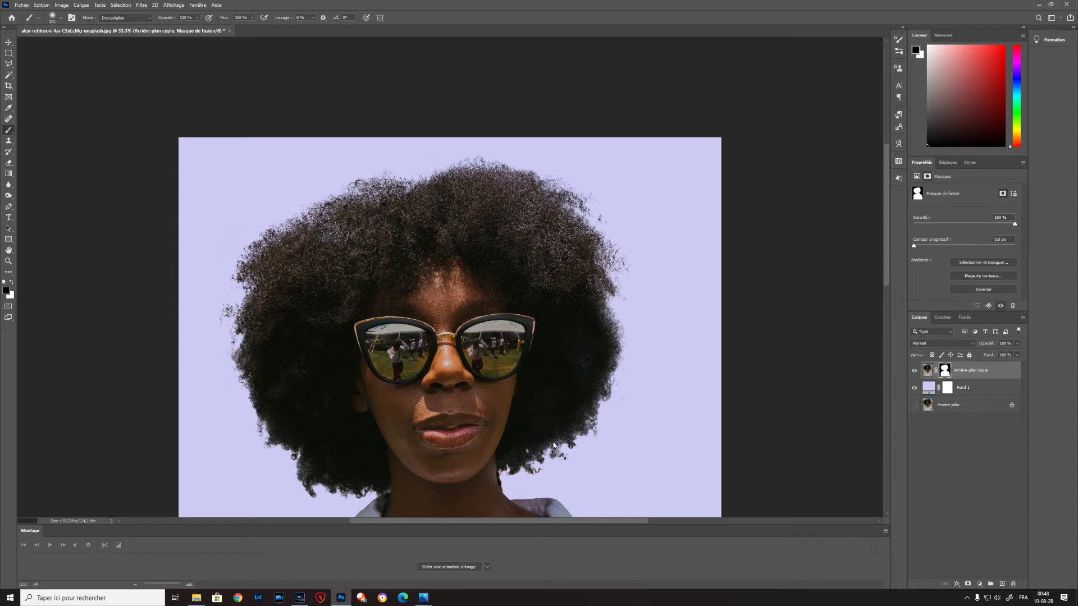
{"action": "key", "text": "x"}
{"action": "left_click_drag", "start_coordinate": [555, 444], "coordinate": [557, 450]}
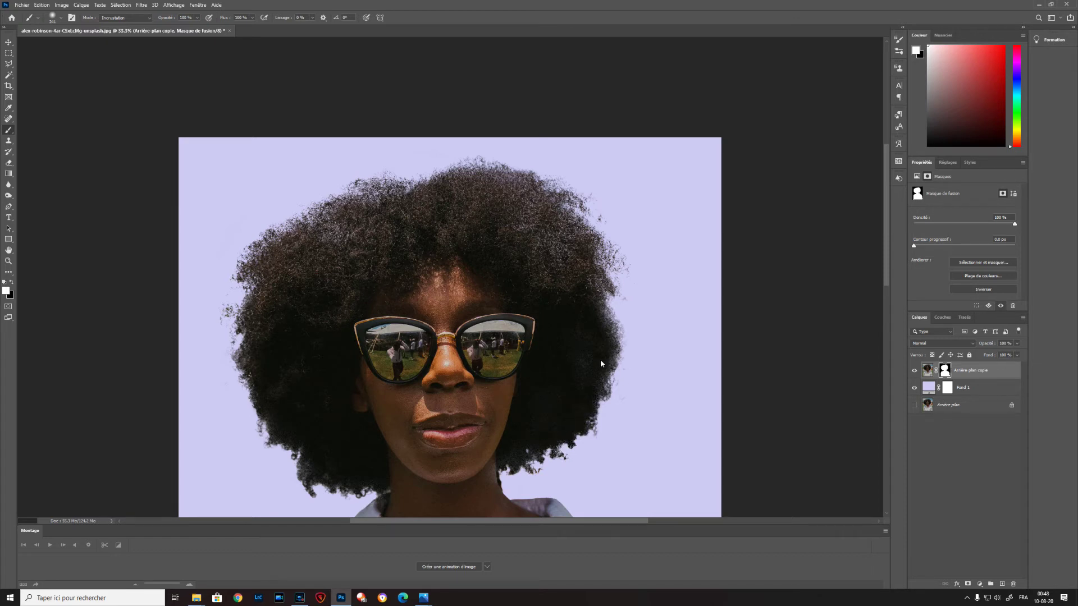
{"action": "left_click_drag", "start_coordinate": [598, 305], "coordinate": [584, 256]}
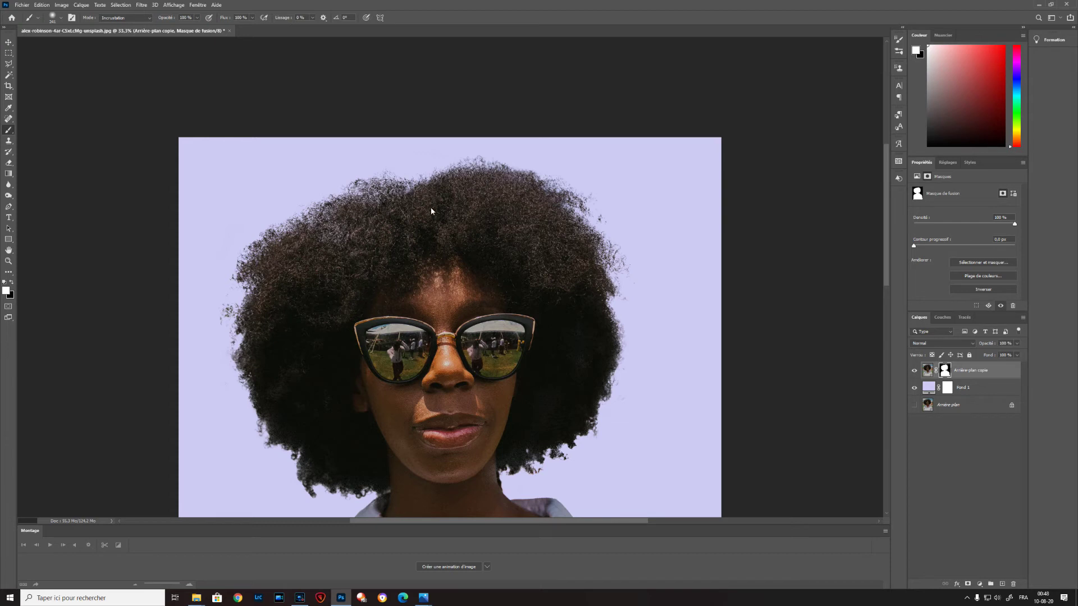
{"action": "left_click_drag", "start_coordinate": [270, 302], "coordinate": [260, 348]}
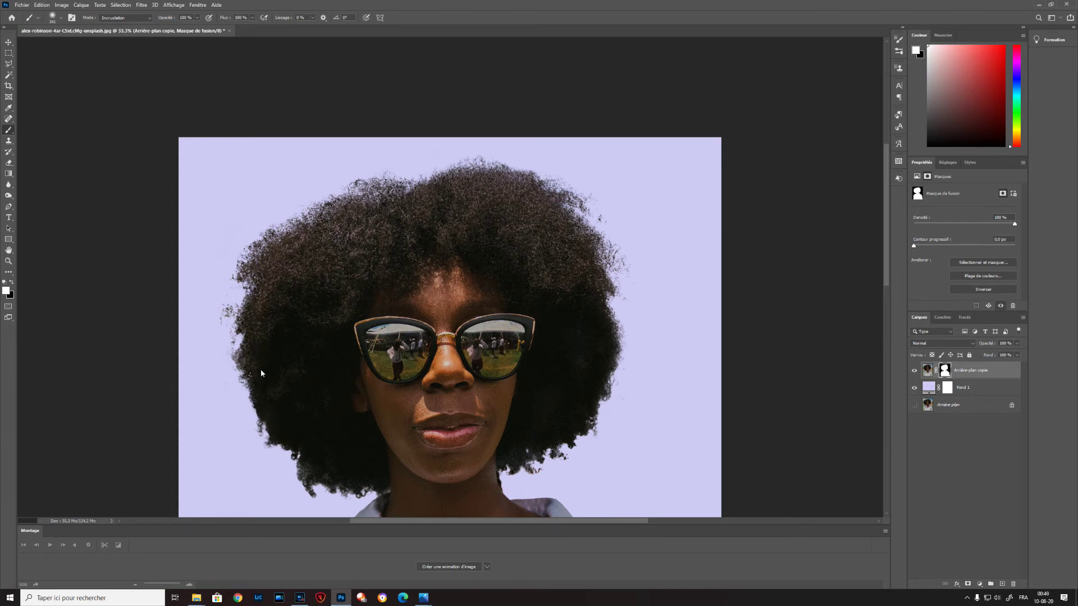
Step: Paint black on the mask over the stray specks beside the hair's left edge, with the Brush mode set to Normal
{"action": "key", "text": "x"}
{"action": "left_click_drag", "start_coordinate": [217, 311], "coordinate": [219, 311]}
{"action": "left_click", "coordinate": [223, 303]}
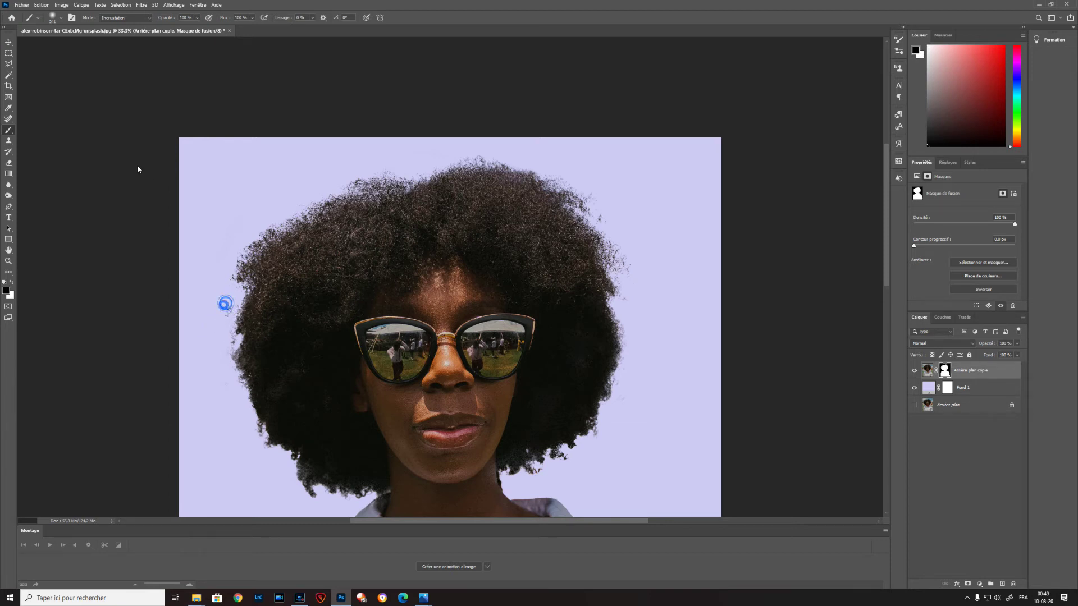
{"action": "left_click", "coordinate": [136, 18]}
{"action": "left_click", "coordinate": [133, 24]}
{"action": "left_click", "coordinate": [218, 312]}
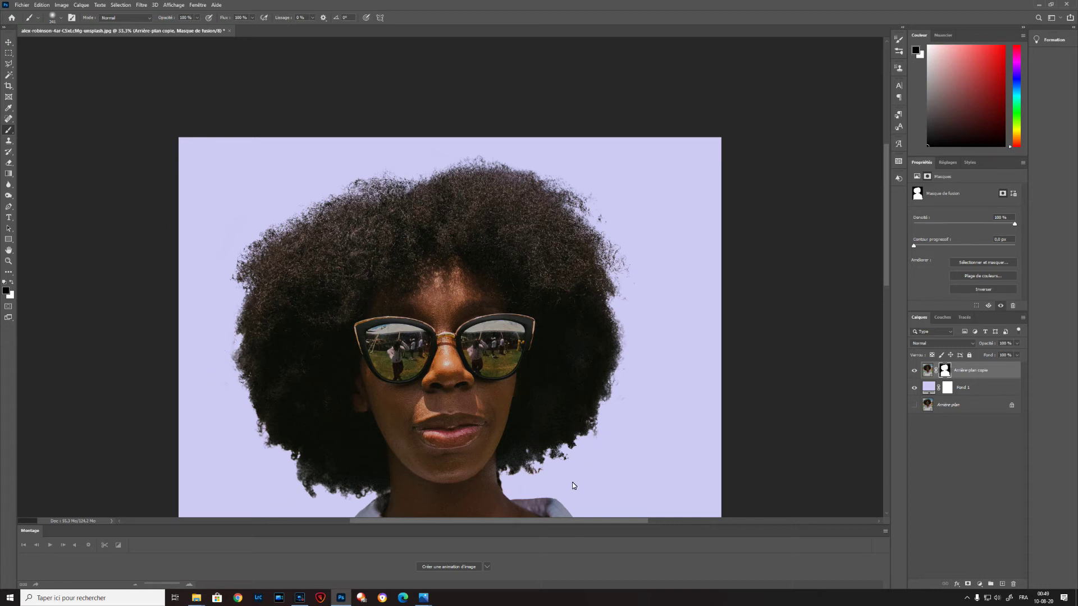
Step: Paint white on the cutout's mask along the hair's right edge with the Brush in Incrustation mode
{"action": "key", "text": "x"}
{"action": "left_click", "coordinate": [127, 18]}
{"action": "left_click", "coordinate": [130, 132]}
{"action": "left_click", "coordinate": [561, 446]}
{"action": "left_click_drag", "start_coordinate": [588, 437], "coordinate": [605, 378]}
{"action": "left_click_drag", "start_coordinate": [605, 316], "coordinate": [592, 264]}
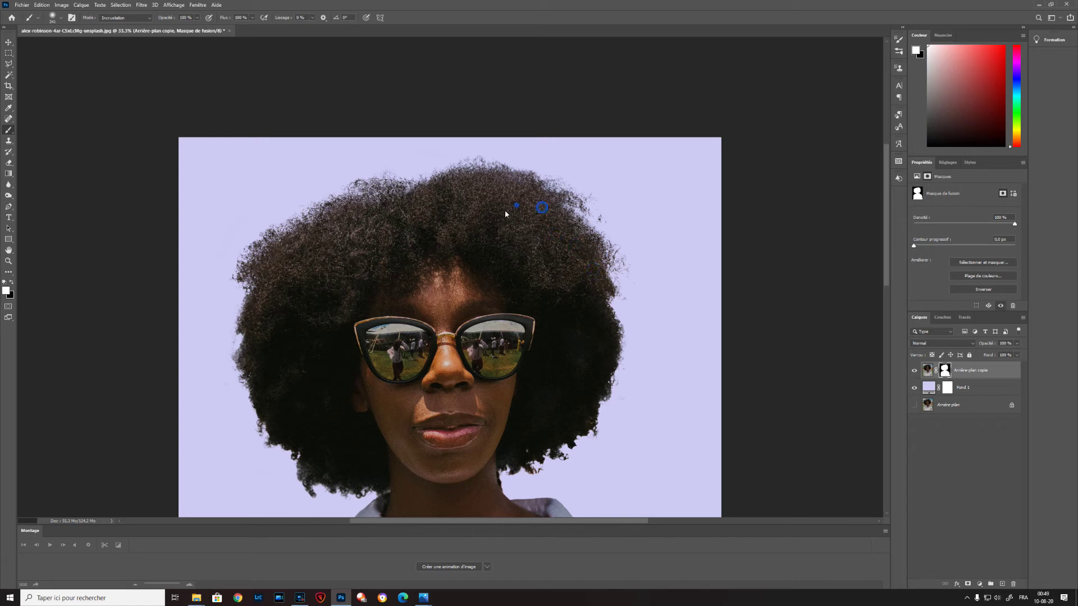
Step: Paint black on the mask over the stray specks beside the hair's upper right edge, and set the Brush mode to Normal
{"action": "key", "text": "x"}
{"action": "left_click", "coordinate": [609, 216]}
{"action": "left_click", "coordinate": [603, 217]}
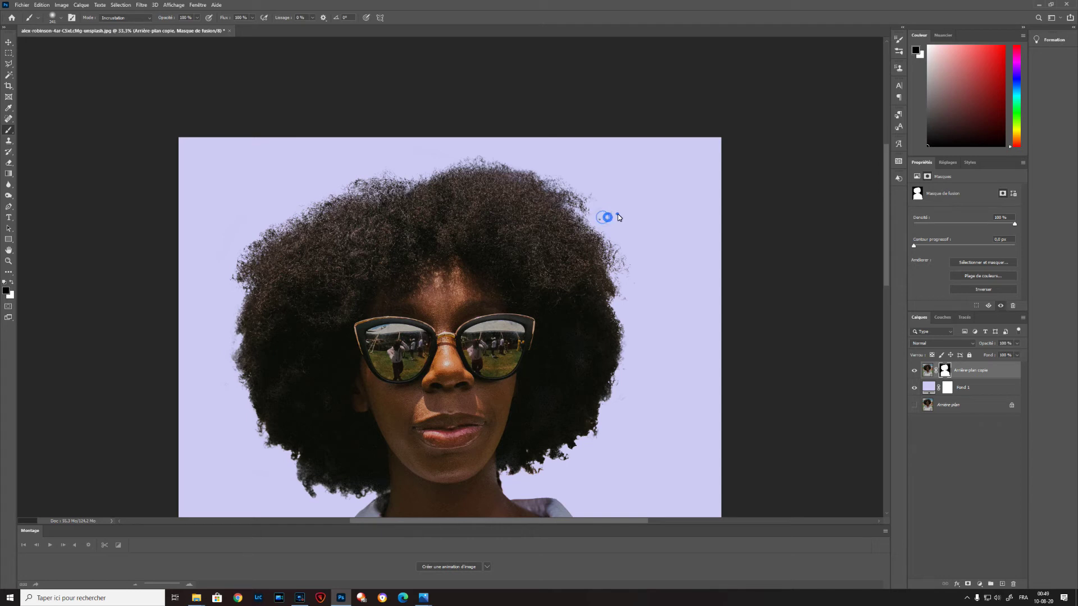
{"action": "left_click", "coordinate": [131, 18]}
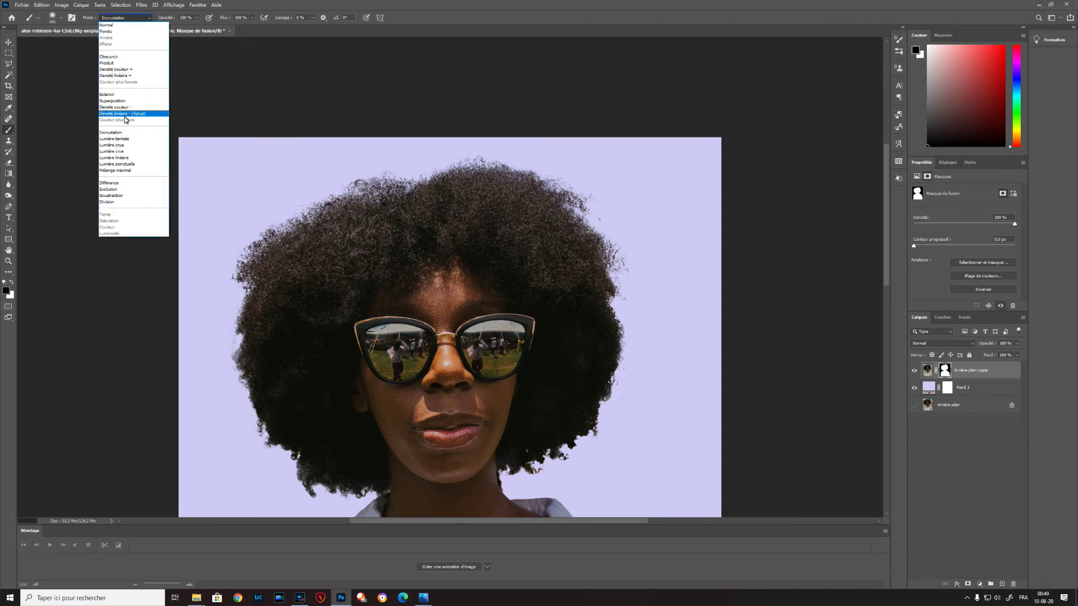
{"action": "left_click", "coordinate": [135, 25]}
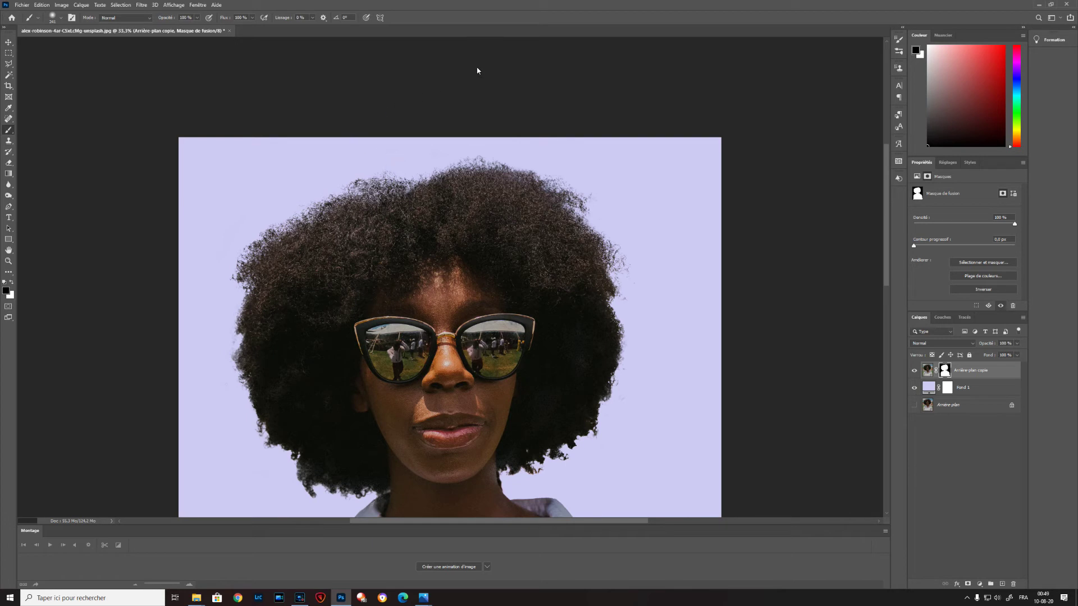
Step: Change the solid fill layer's colour to dark navy blue #0c093e
{"action": "key", "text": "ctrl+minus"}
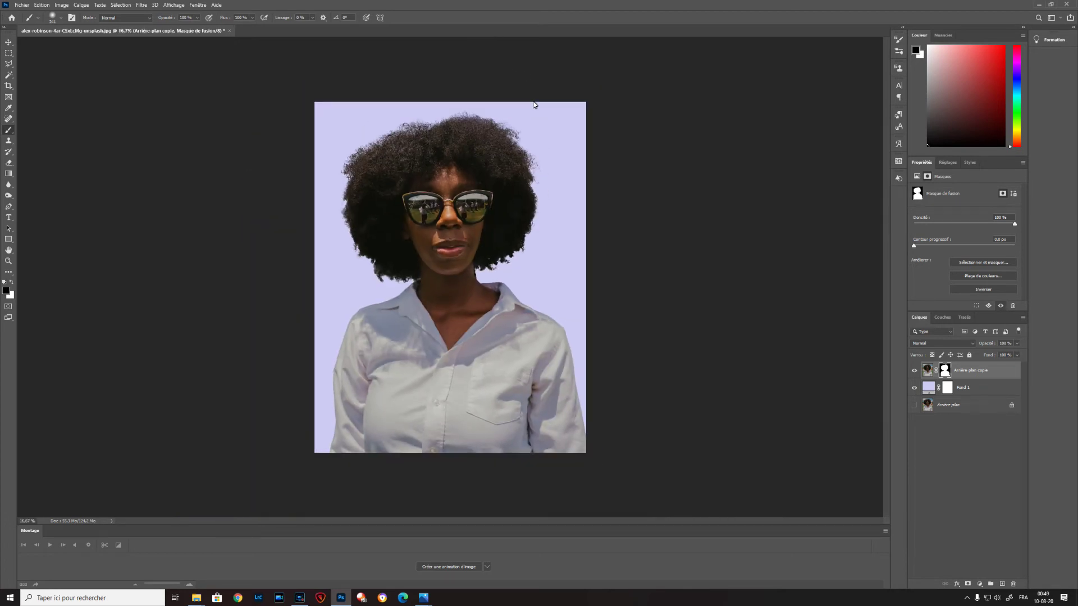
{"action": "left_click", "coordinate": [928, 387]}
{"action": "double_click", "coordinate": [929, 386]}
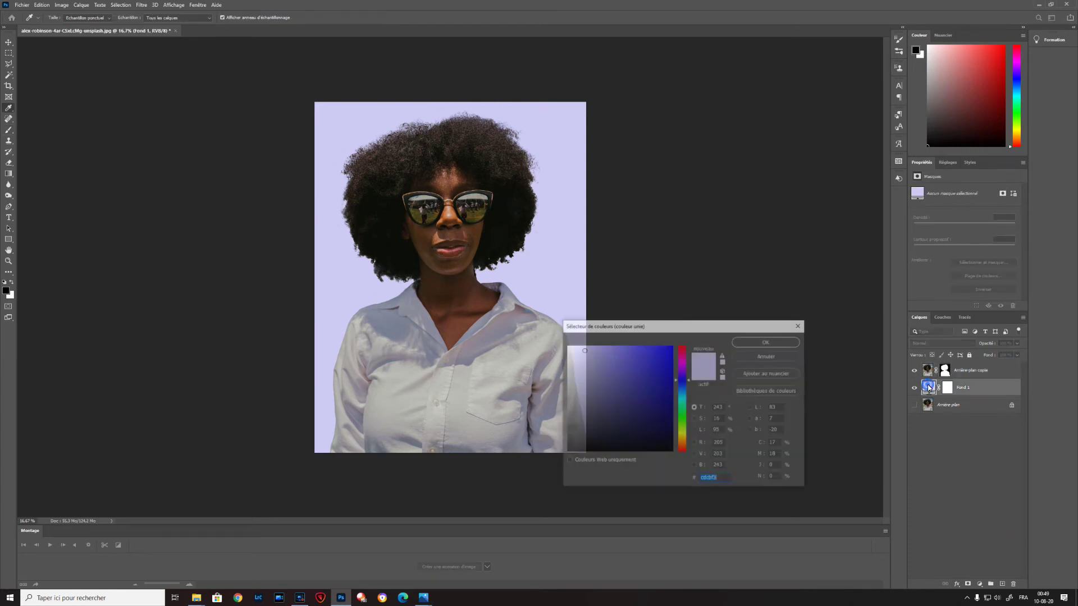
{"action": "left_click", "coordinate": [657, 377]}
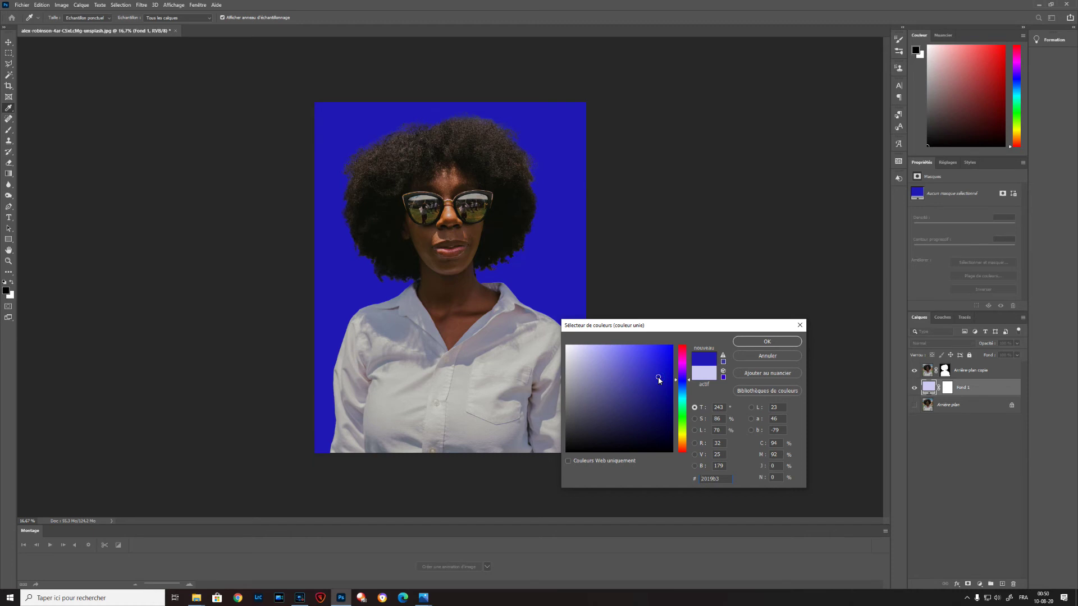
{"action": "left_click", "coordinate": [658, 427]}
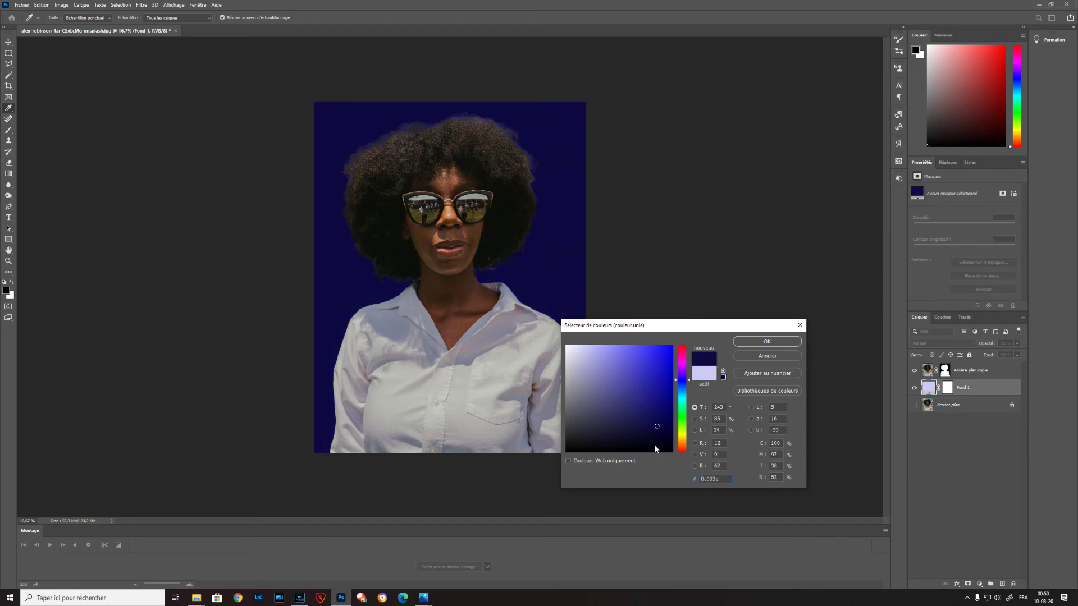
{"action": "left_click", "coordinate": [795, 340]}
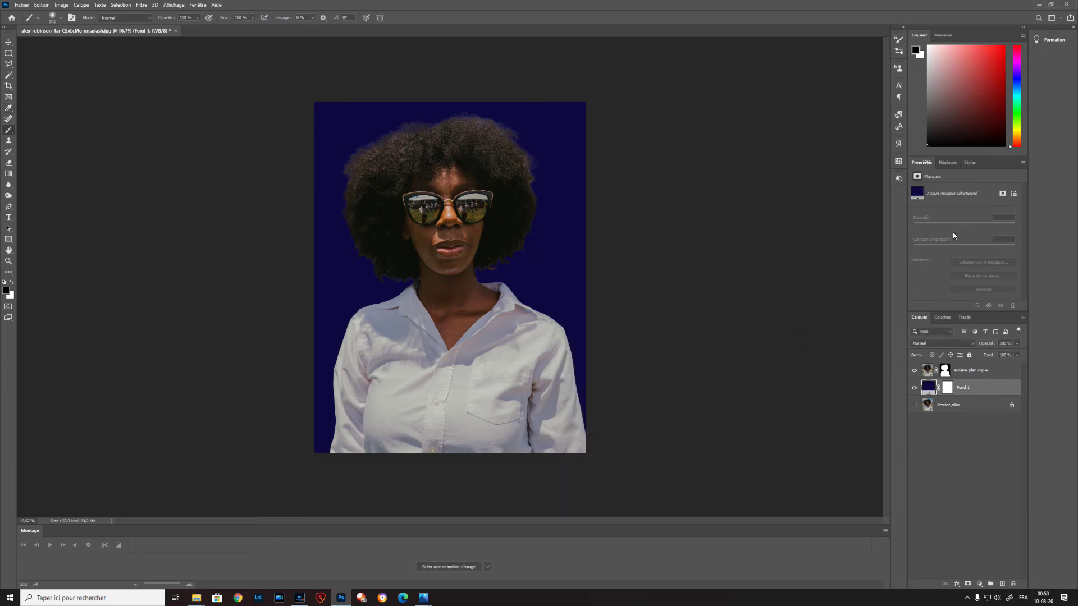
Step: Refine the cutout's mask in Select and Mask with colour decontamination enabled, and output it to a new layer with a layer mask
{"action": "left_click", "coordinate": [944, 371]}
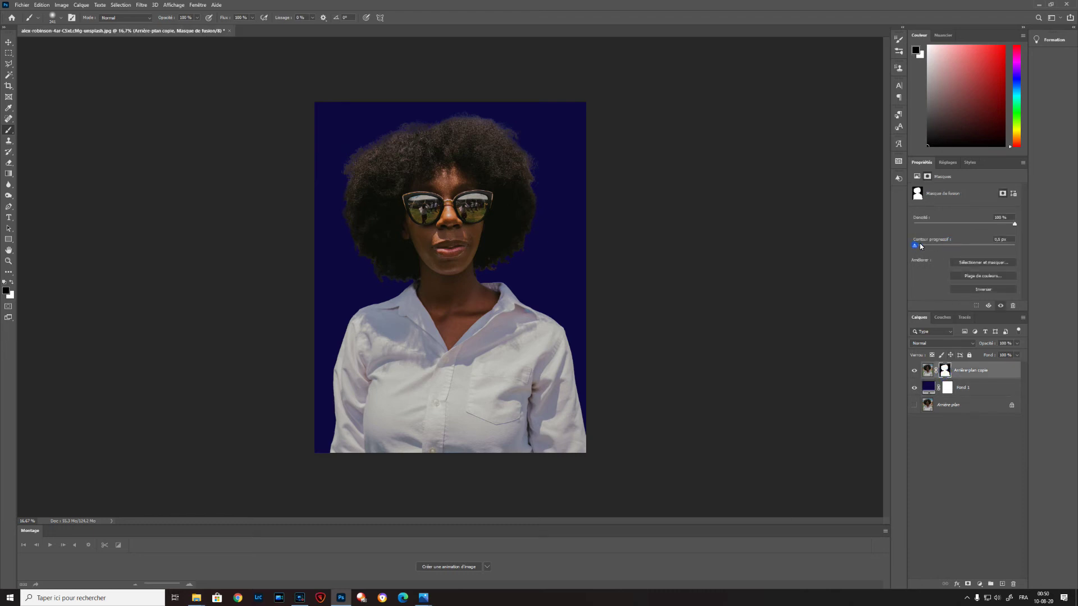
{"action": "mouse_move", "coordinate": [920, 246]}
{"action": "left_mouse_down"}
{"action": "mouse_move", "coordinate": [929, 246]}
{"action": "mouse_move", "coordinate": [905, 248]}
{"action": "mouse_move", "coordinate": [999, 244]}
{"action": "mouse_move", "coordinate": [900, 247]}
{"action": "left_mouse_up"}
{"action": "left_click", "coordinate": [961, 263]}
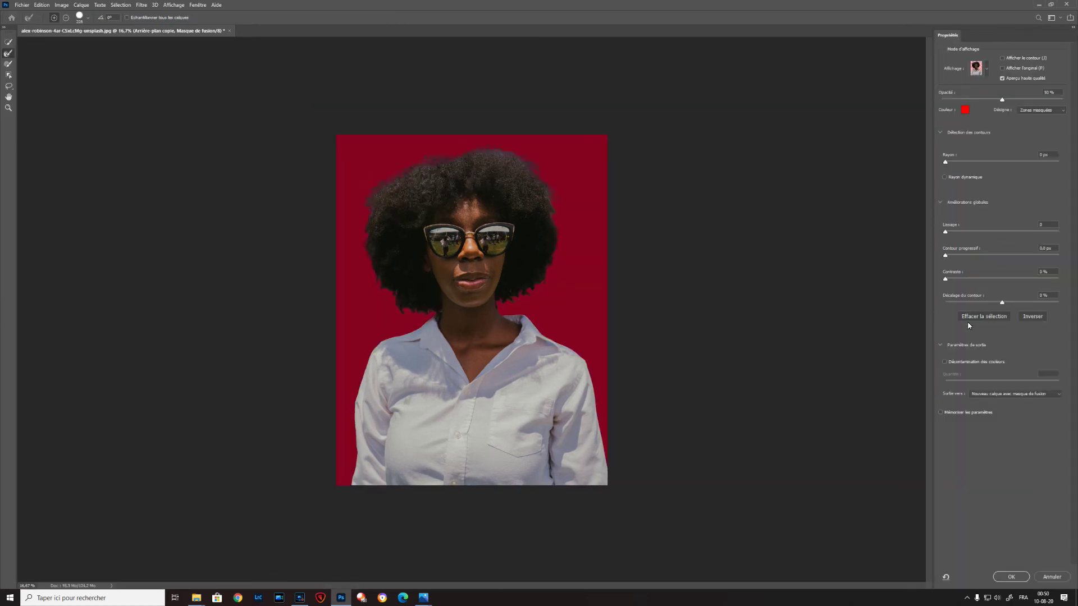
{"action": "left_click", "coordinate": [944, 362]}
{"action": "left_click", "coordinate": [1010, 578]}
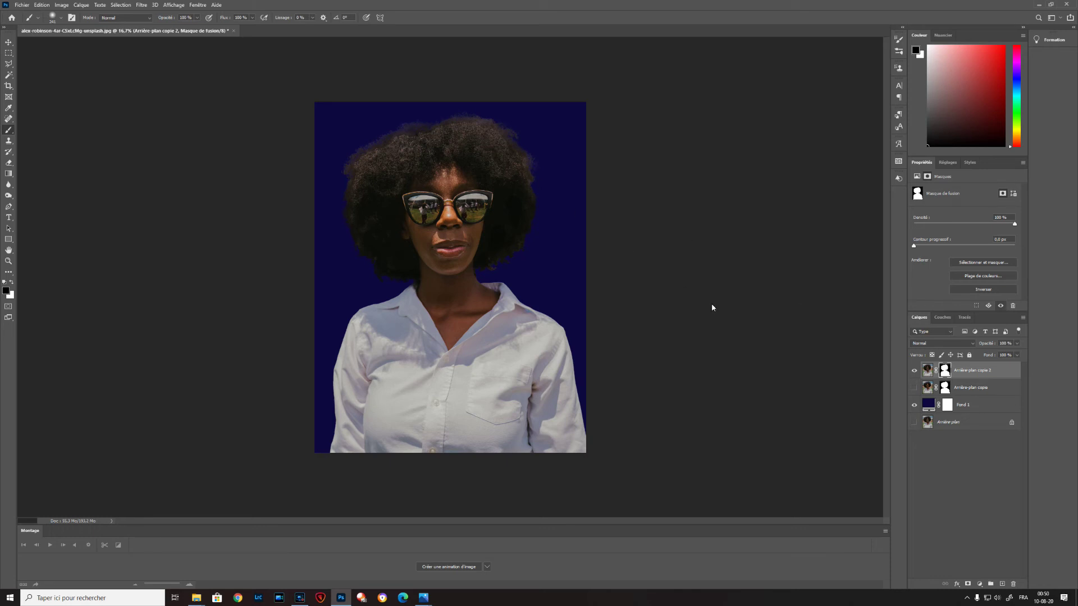
Step: Preview lighter blue #6d66f5 on the solid fill layer behind the decontaminated cutout, and discard the colour change
{"action": "double_click", "coordinate": [927, 405]}
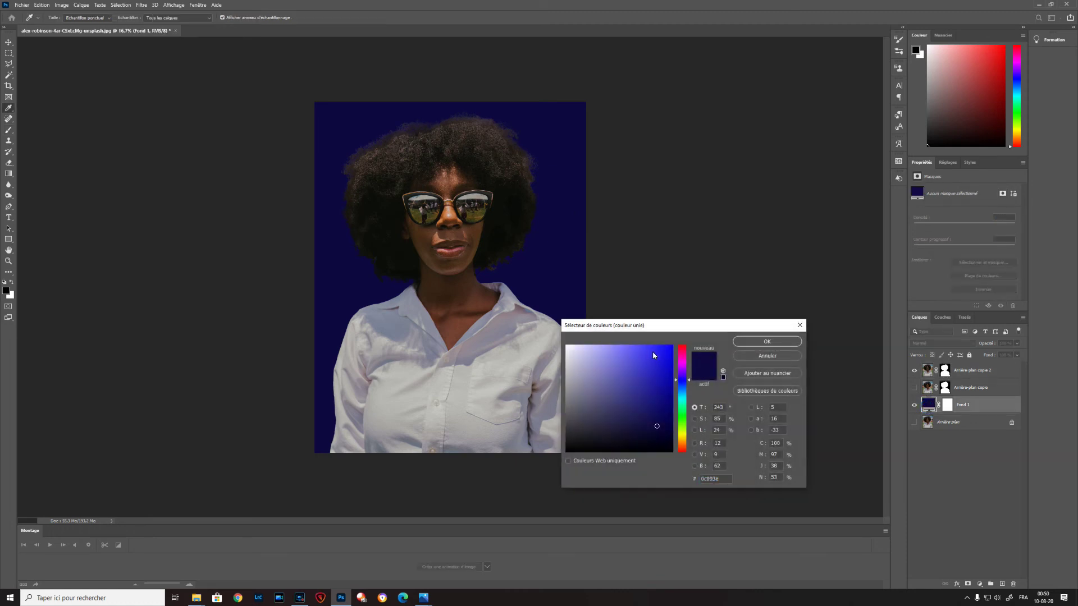
{"action": "left_click", "coordinate": [652, 352]}
{"action": "left_click", "coordinate": [624, 349]}
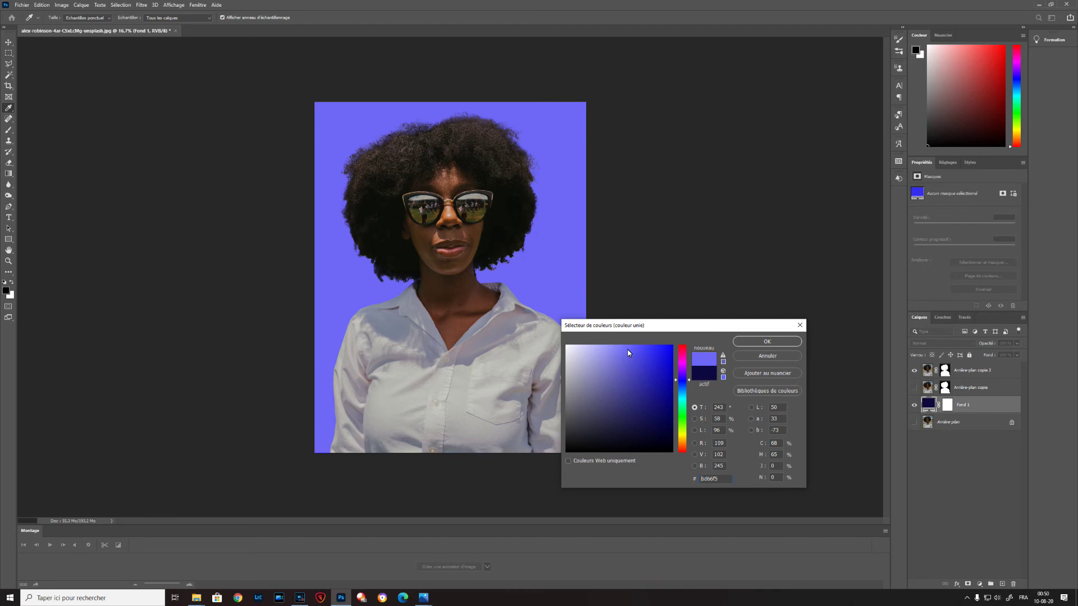
{"action": "left_click", "coordinate": [625, 349]}
{"action": "left_click", "coordinate": [787, 356]}
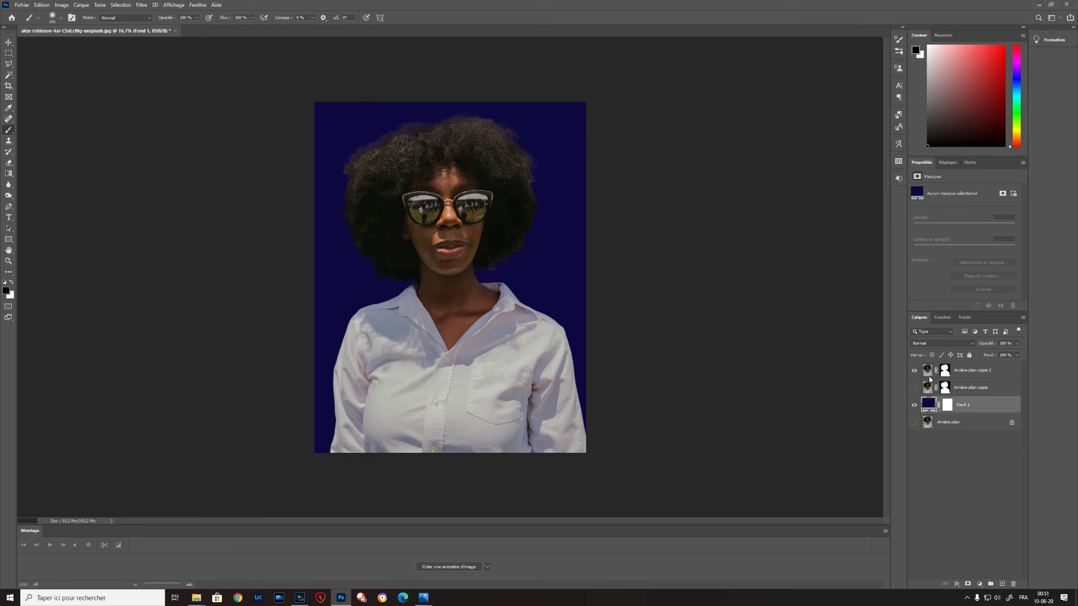
Step: Try darkening the cutout's shadows with a Levels adjustment layer clipped to the decontaminated copy, and delete the adjustment layer
{"action": "left_click", "coordinate": [969, 374]}
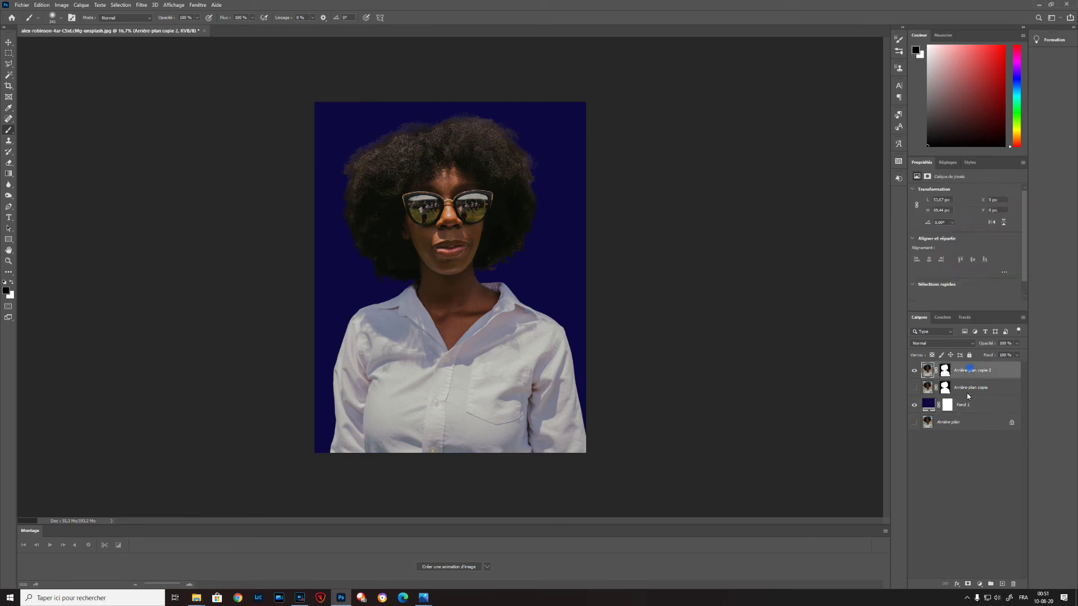
{"action": "left_click", "coordinate": [980, 584]}
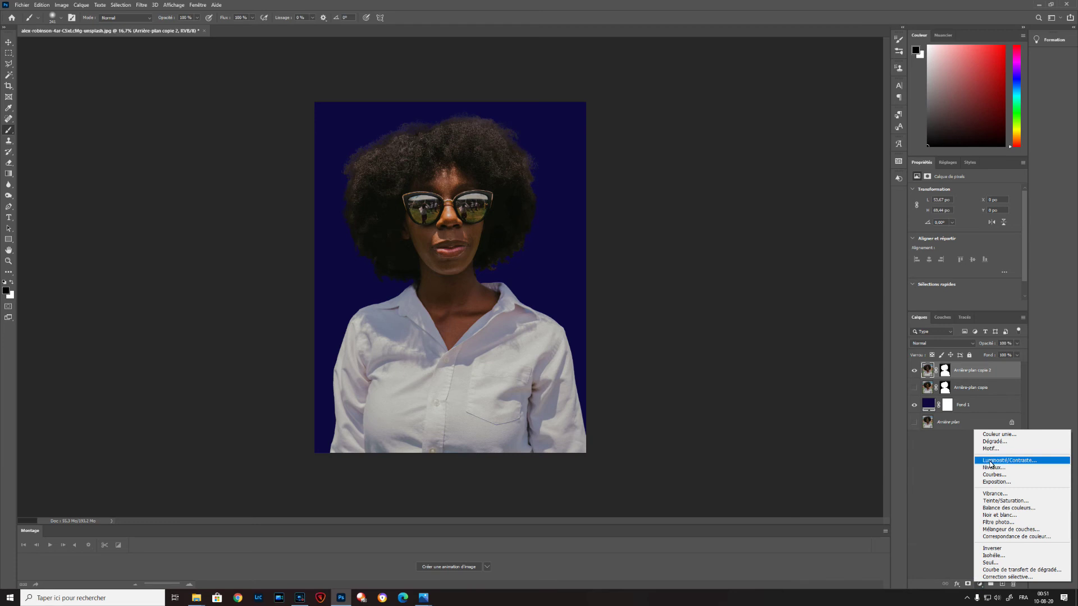
{"action": "left_click", "coordinate": [991, 467]}
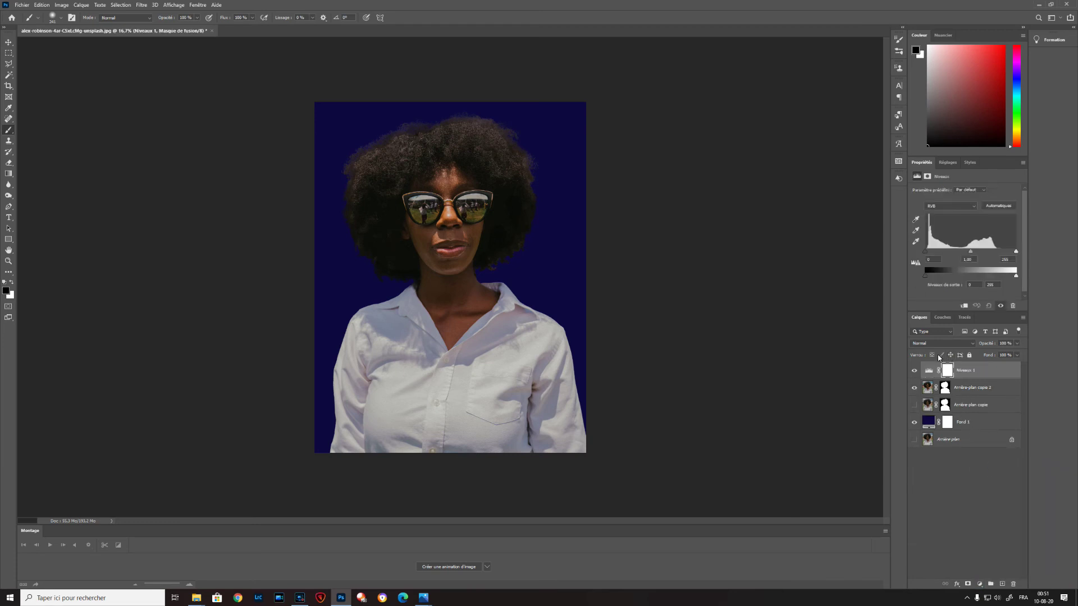
{"action": "left_click", "coordinate": [965, 306]}
{"action": "left_click_drag", "start_coordinate": [970, 251], "coordinate": [931, 253]}
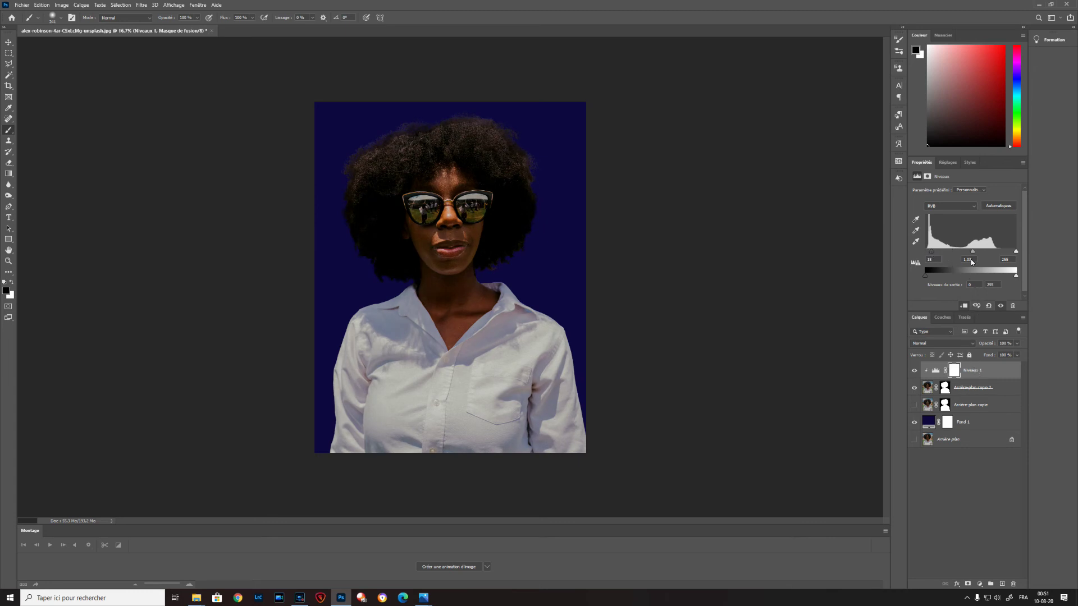
{"action": "left_click_drag", "start_coordinate": [972, 252], "coordinate": [973, 255]}
{"action": "left_click_drag", "start_coordinate": [976, 371], "coordinate": [995, 589]}
Step: Add a Curves adjustment layer above the decontaminated cutout and slightly darken the hair's upper left edge with the on-image adjustment tool
{"action": "left_click", "coordinate": [979, 583]}
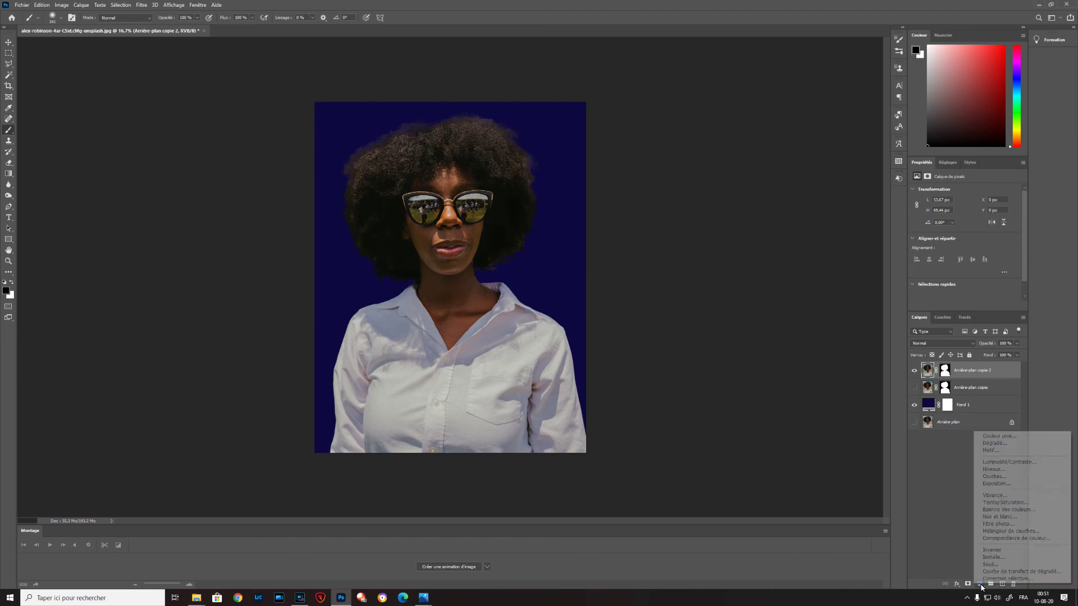
{"action": "left_click", "coordinate": [988, 476]}
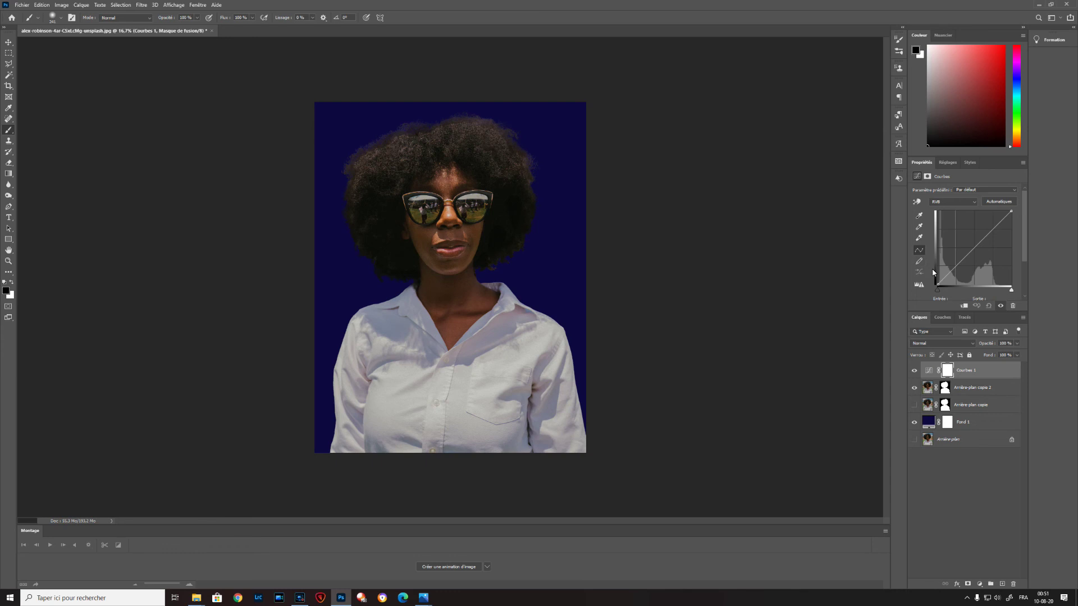
{"action": "left_click", "coordinate": [916, 201]}
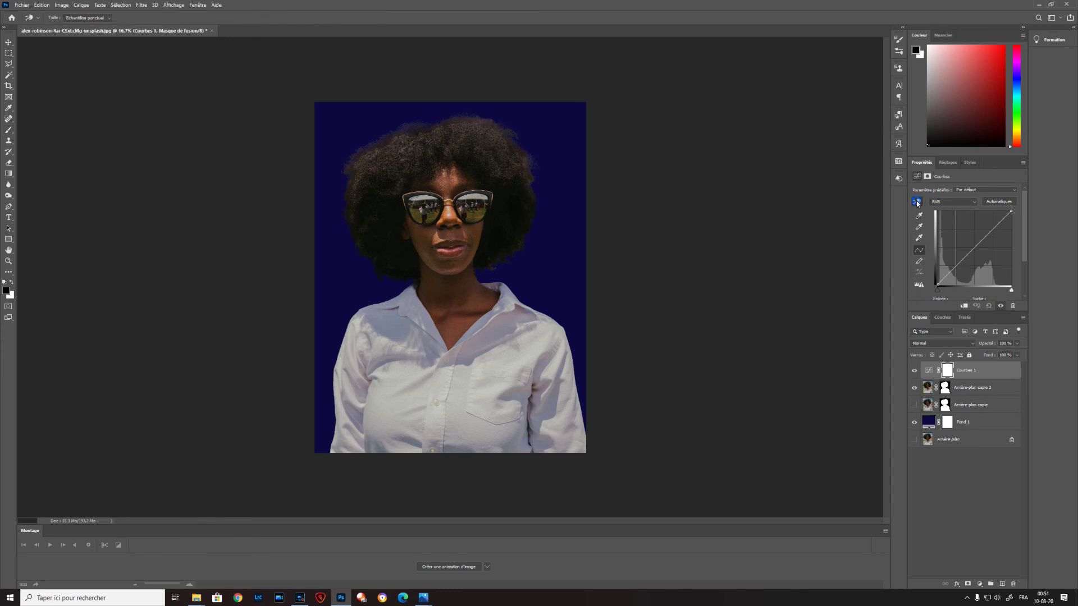
{"action": "left_click", "coordinate": [380, 147]}
{"action": "mouse_move", "coordinate": [380, 147]}
{"action": "left_mouse_down"}
{"action": "mouse_move", "coordinate": [380, 132]}
{"action": "mouse_move", "coordinate": [384, 155]}
{"action": "left_mouse_up"}
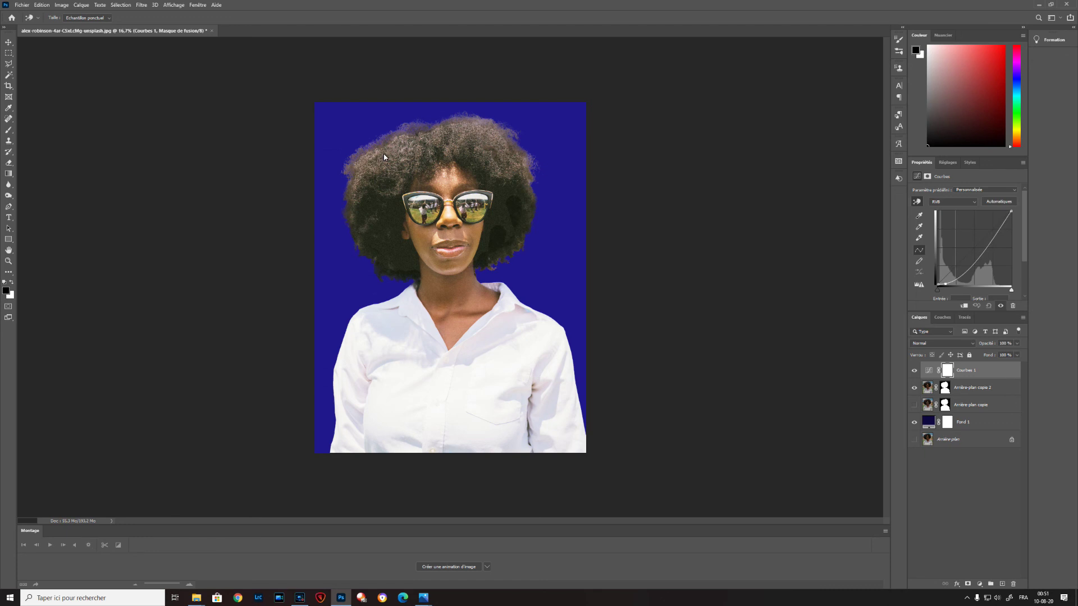
{"action": "left_click_drag", "start_coordinate": [384, 157], "coordinate": [383, 167]}
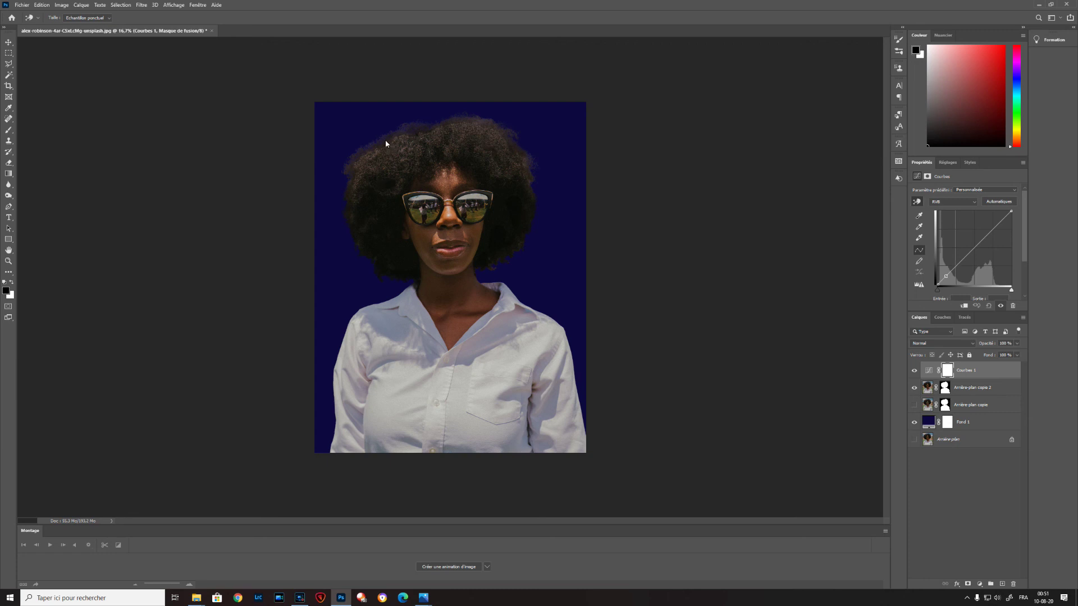
{"action": "mouse_move", "coordinate": [385, 141]}
{"action": "left_mouse_down"}
{"action": "mouse_move", "coordinate": [385, 152]}
{"action": "mouse_move", "coordinate": [385, 141]}
{"action": "left_mouse_up"}
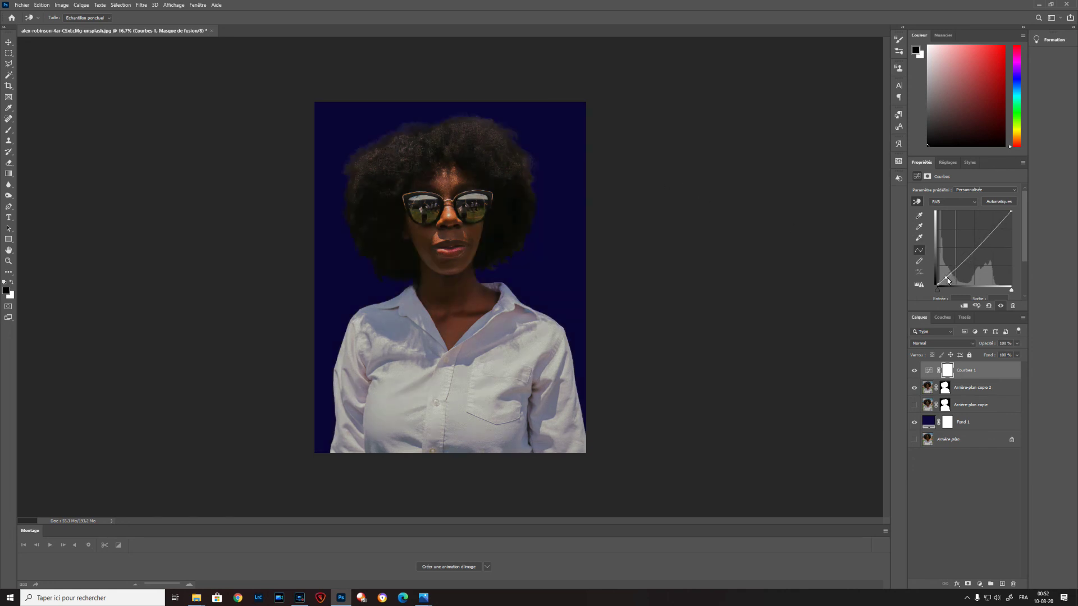
Step: Reshape the RGB curve by lowering its shadow point and pulling its midtones back close to the diagonal
{"action": "mouse_move", "coordinate": [946, 280]}
{"action": "left_mouse_down"}
{"action": "mouse_move", "coordinate": [955, 270]}
{"action": "mouse_move", "coordinate": [949, 285]}
{"action": "left_mouse_up"}
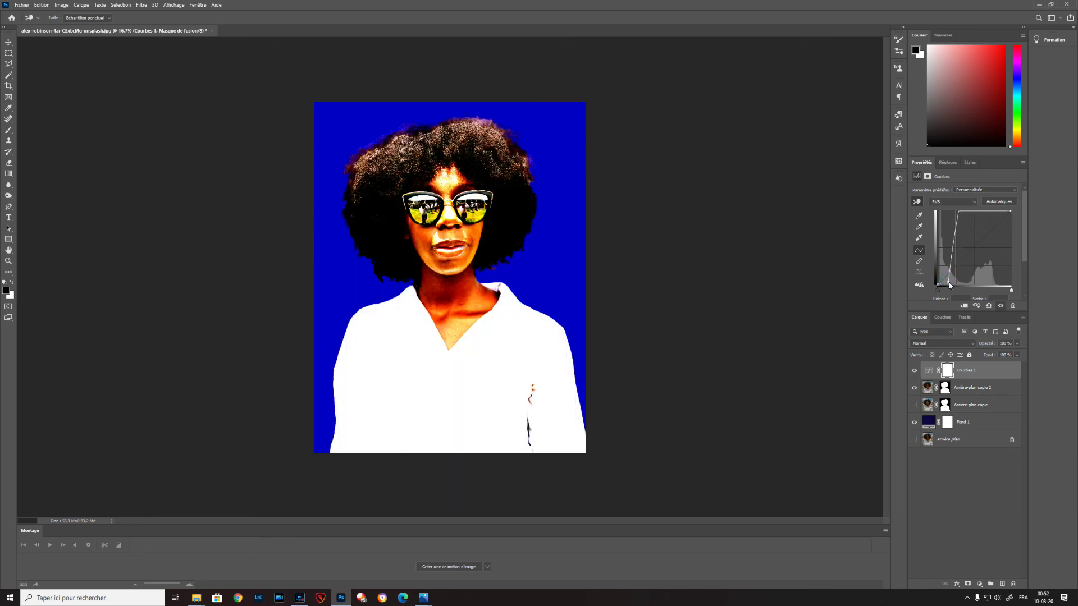
{"action": "key", "text": "ctrl+z"}
{"action": "key", "text": "ctrl+z"}
{"action": "key", "text": "ctrl+z"}
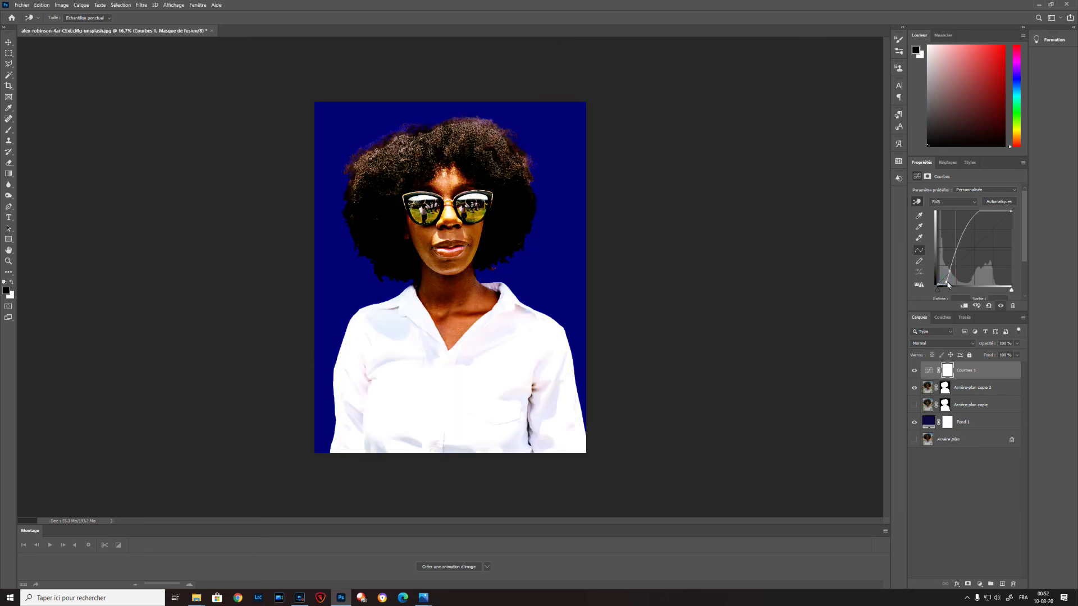
{"action": "left_click_drag", "start_coordinate": [969, 242], "coordinate": [961, 262]}
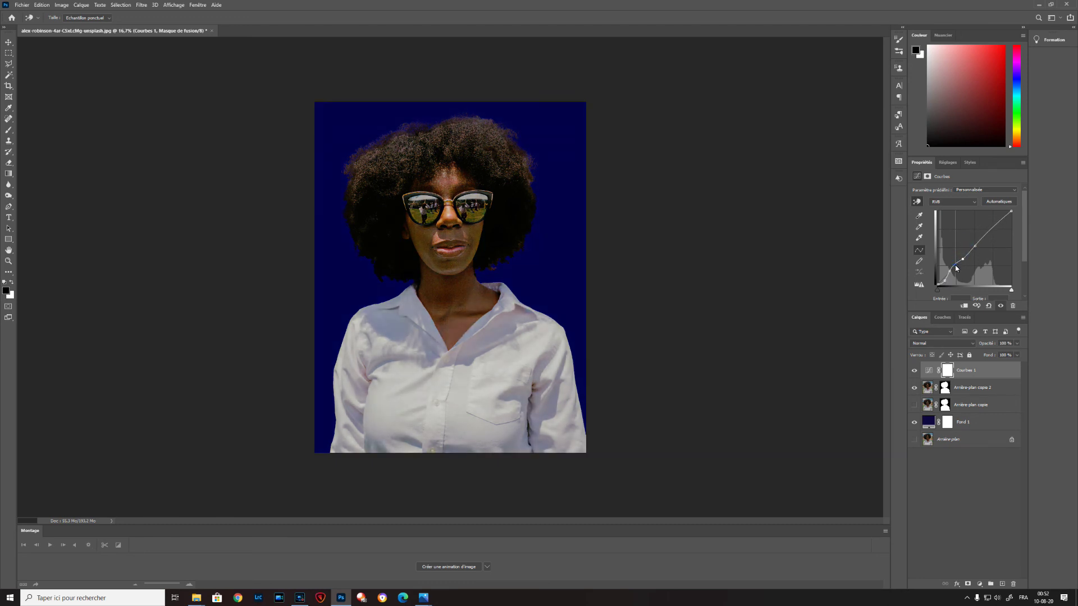
{"action": "left_click", "coordinate": [956, 267]}
{"action": "left_click_drag", "start_coordinate": [946, 284], "coordinate": [945, 284]}
Step: Preview medium violet-blue #504ac6 on the solid fill layer with the Curves adjustment active, and discard the colour change
{"action": "left_click", "coordinate": [935, 422]}
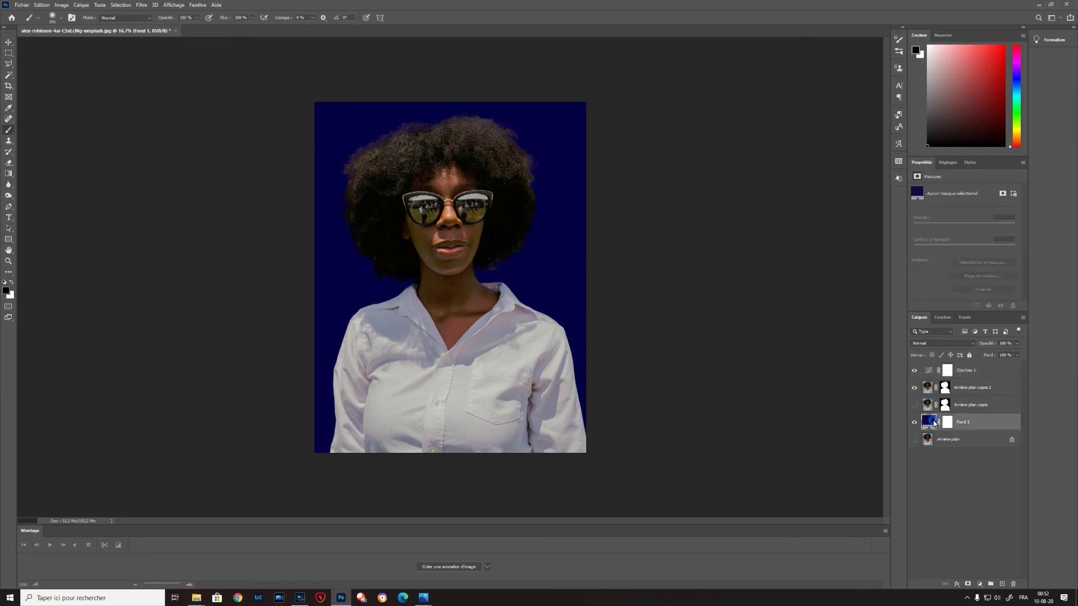
{"action": "double_click", "coordinate": [933, 425]}
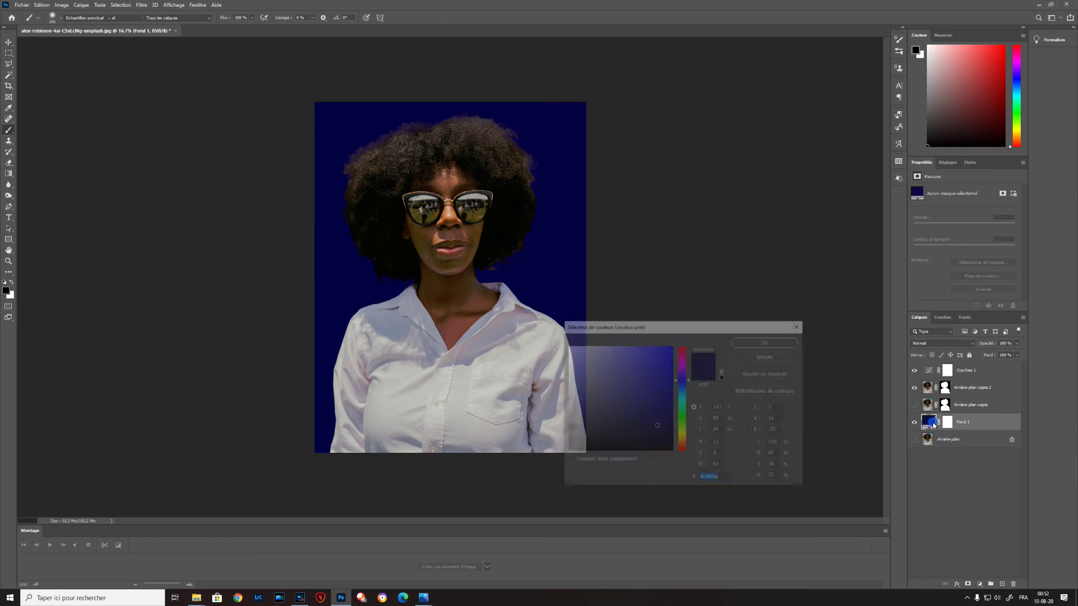
{"action": "left_click", "coordinate": [652, 363]}
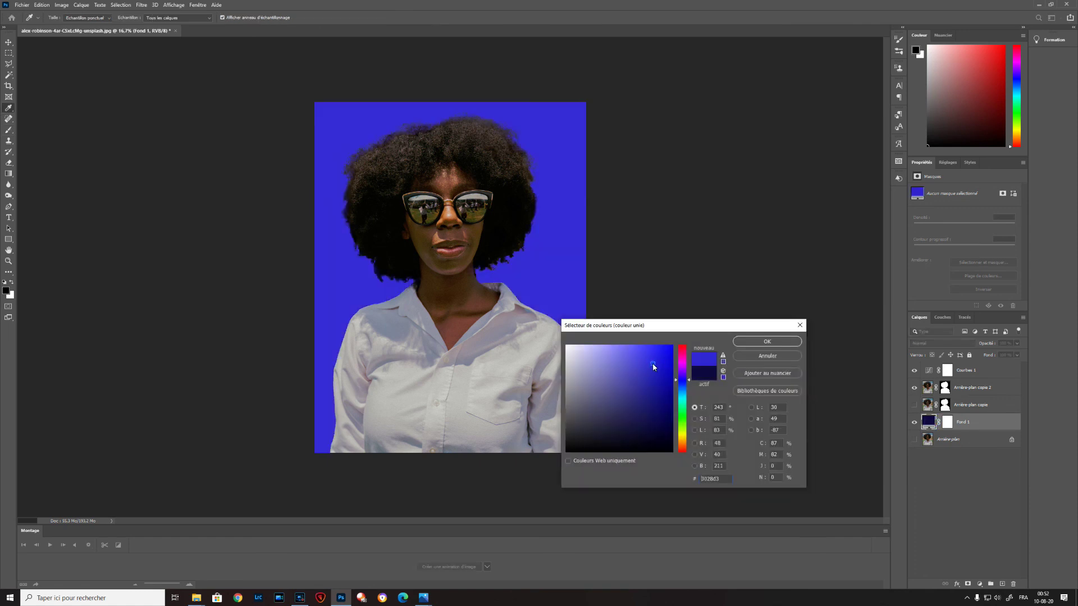
{"action": "left_click", "coordinate": [632, 368]}
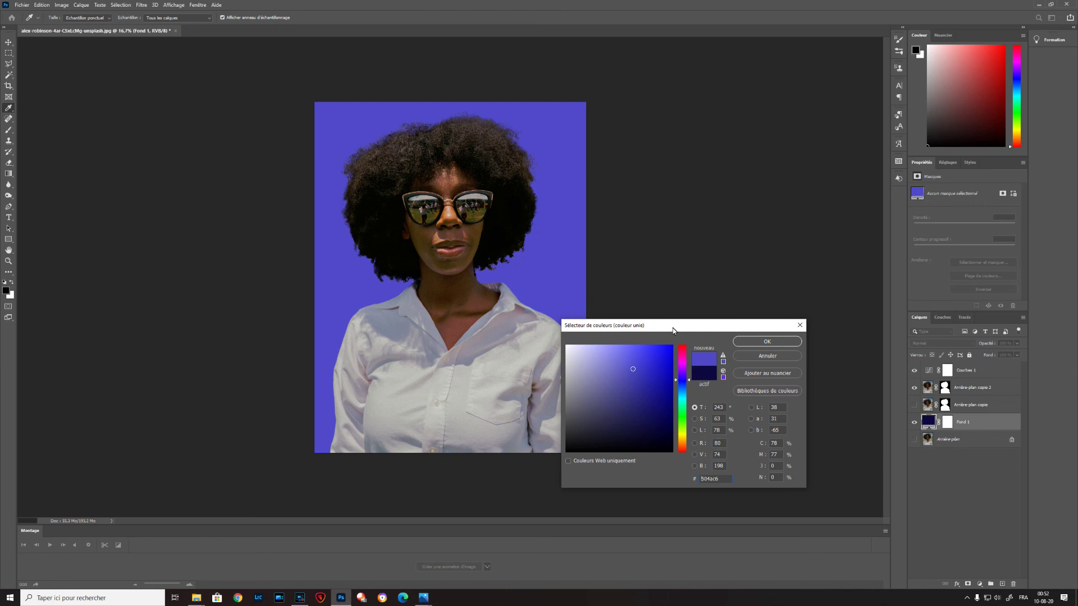
{"action": "left_click", "coordinate": [746, 357]}
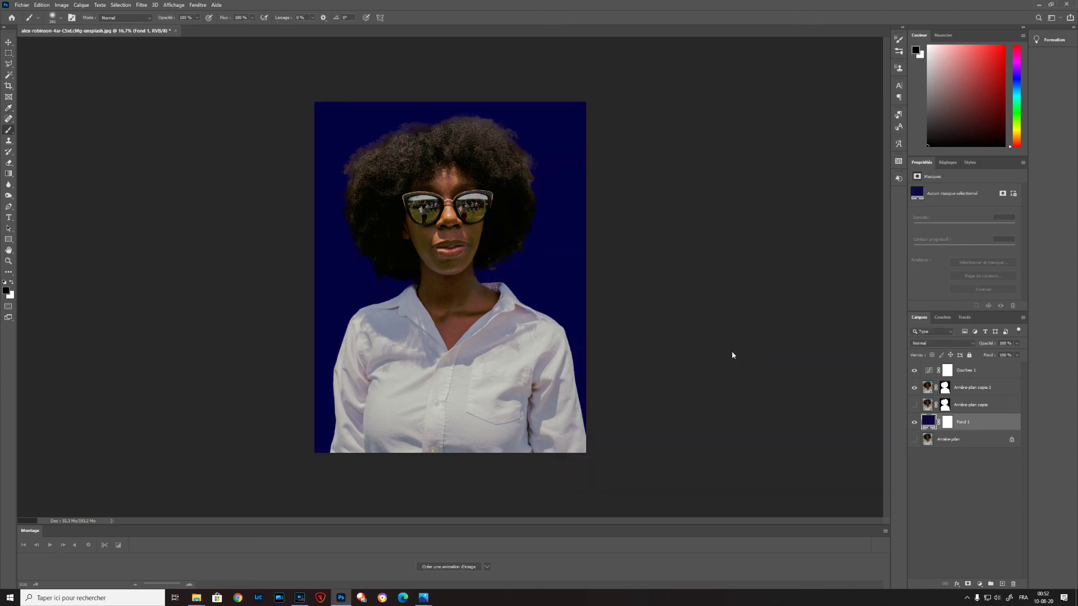